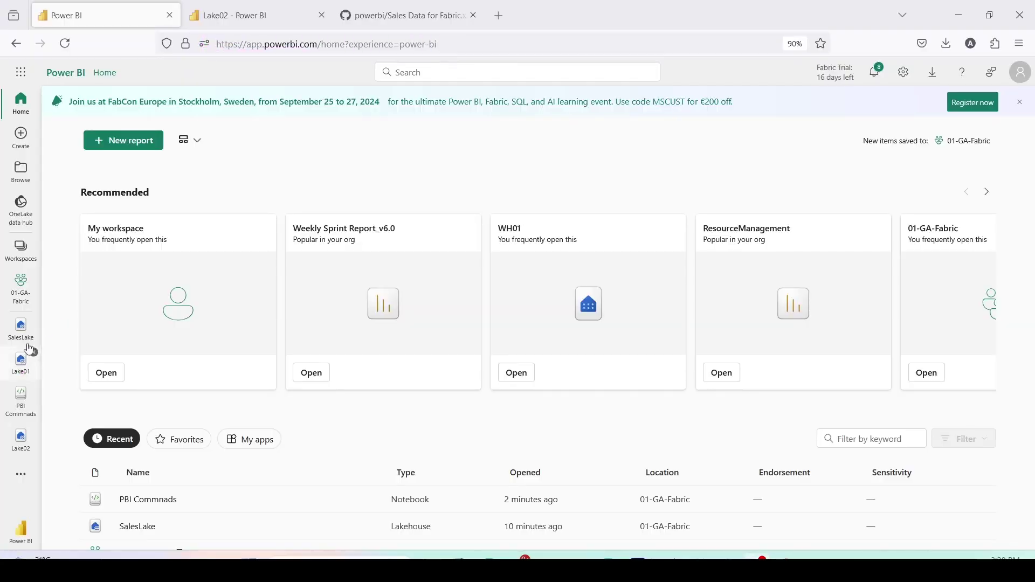
Step: Go to the 01-GA-Fabric workspace from the Workspaces list
{"action": "left_click", "coordinate": [25, 258]}
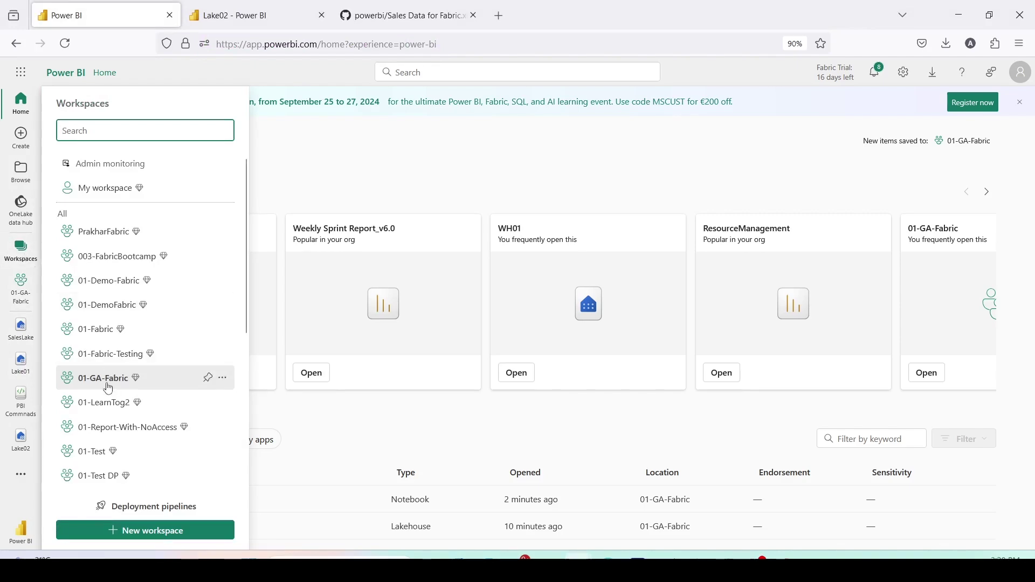
{"action": "left_click", "coordinate": [106, 381]}
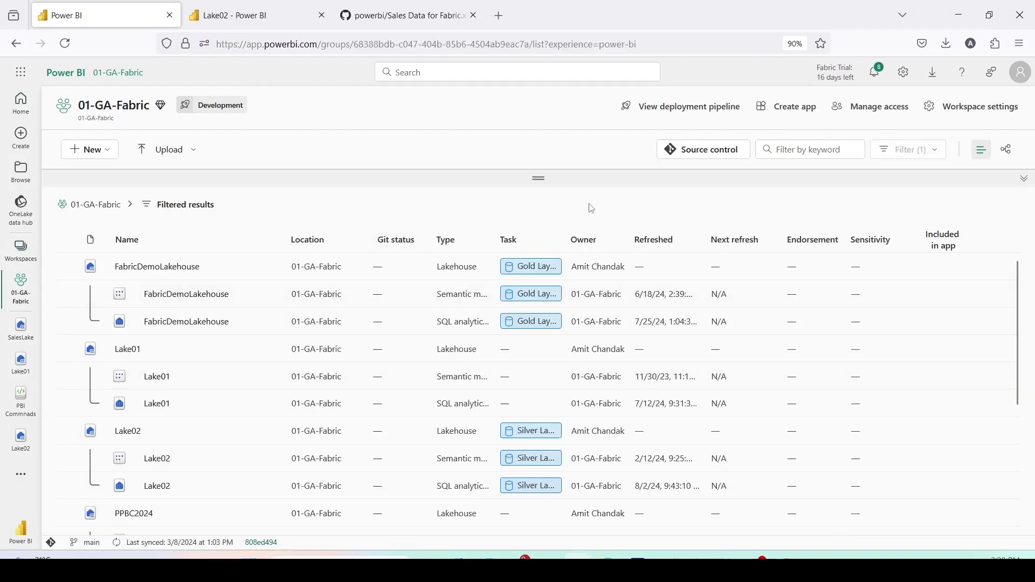
{"action": "scroll", "coordinate": [195, 303], "scroll_direction": "down", "scroll_amount": 5}
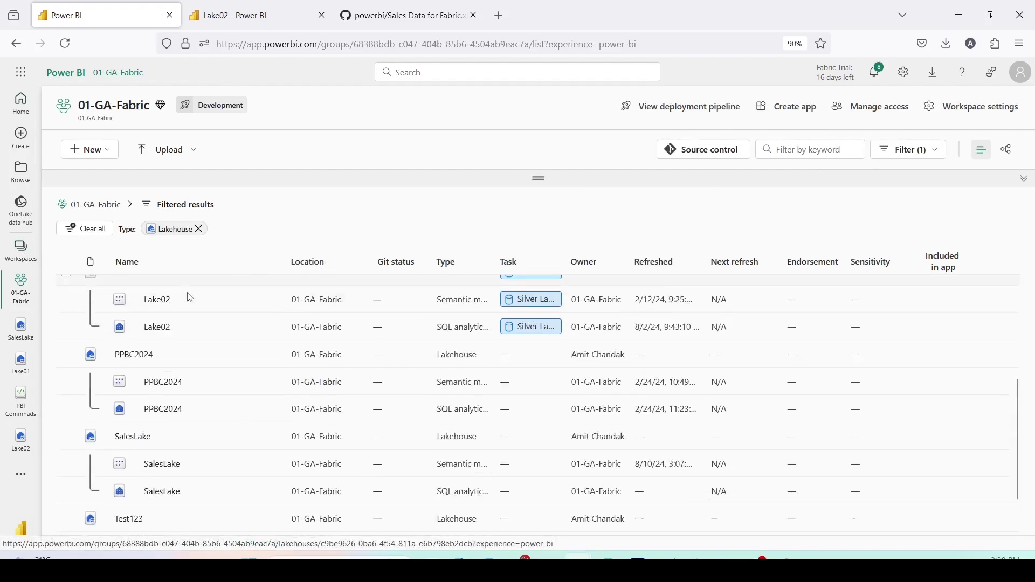
Step: Switch the item type filter from Lakehouse to Notebook and open the PBI Commnads notebook
{"action": "left_click", "coordinate": [913, 153]}
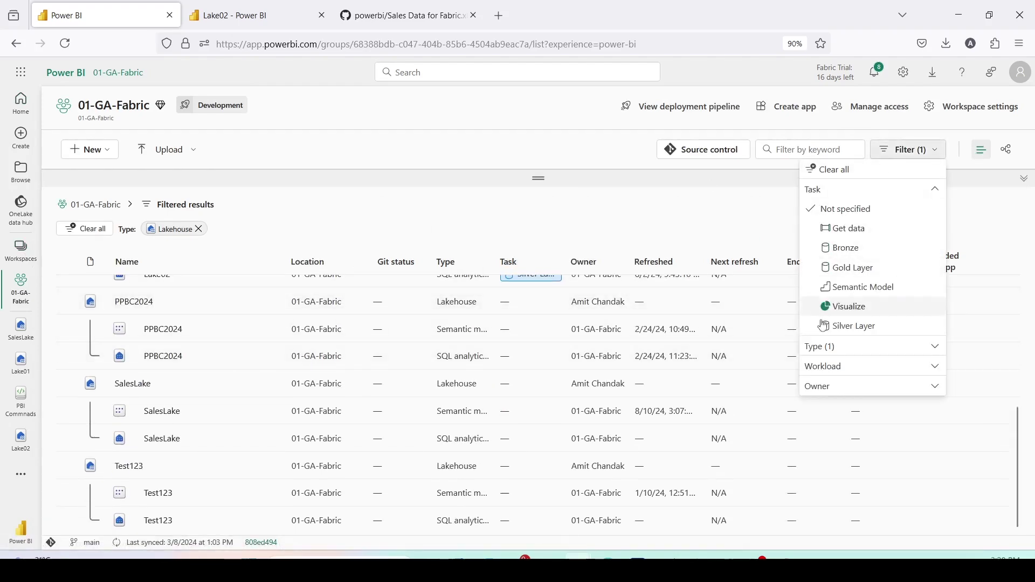
{"action": "left_click", "coordinate": [841, 346]}
{"action": "left_click", "coordinate": [810, 327]}
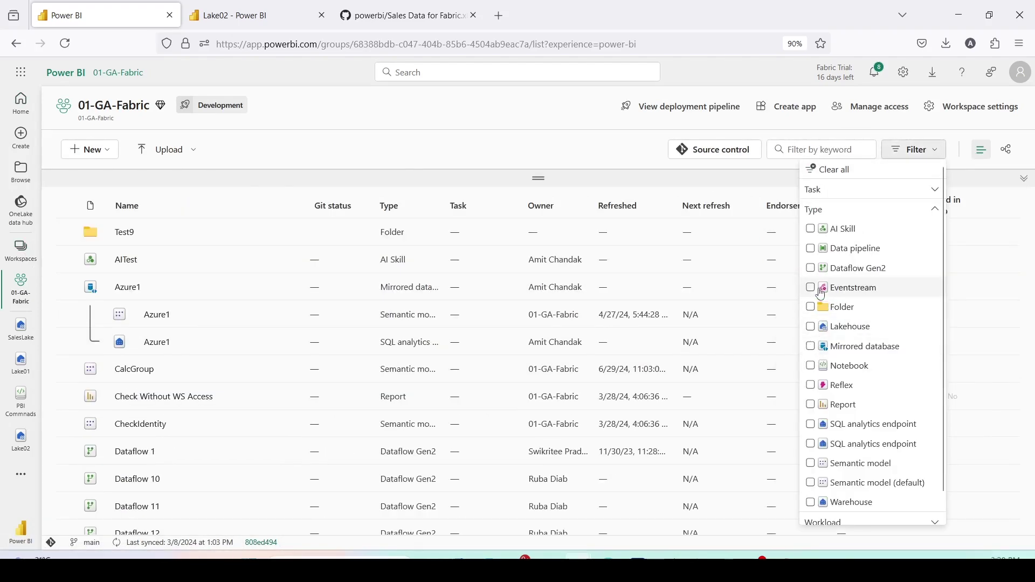
{"action": "left_click", "coordinate": [811, 365]}
{"action": "scroll", "coordinate": [158, 294], "scroll_direction": "down", "scroll_amount": 2}
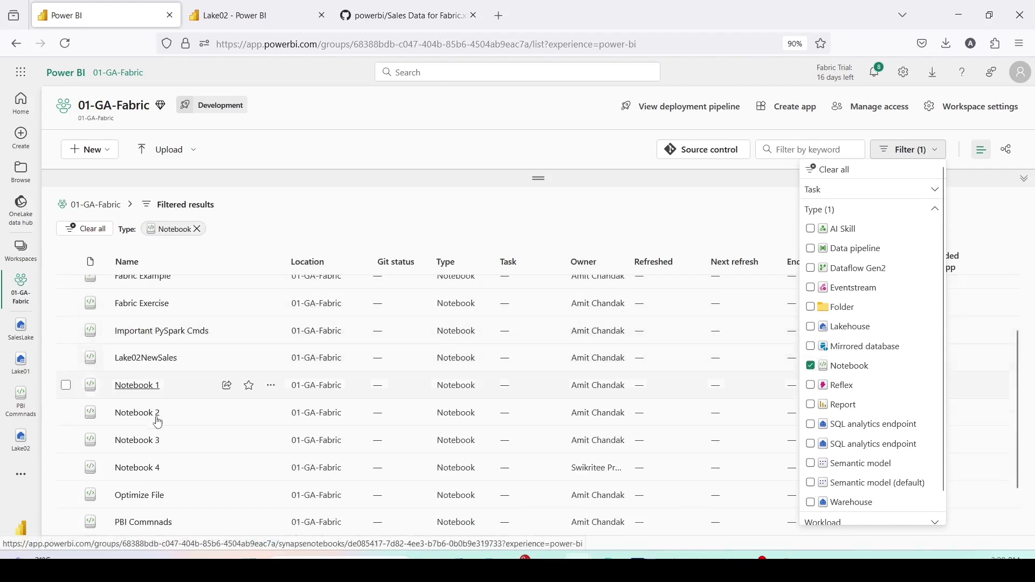
{"action": "left_click", "coordinate": [157, 522]}
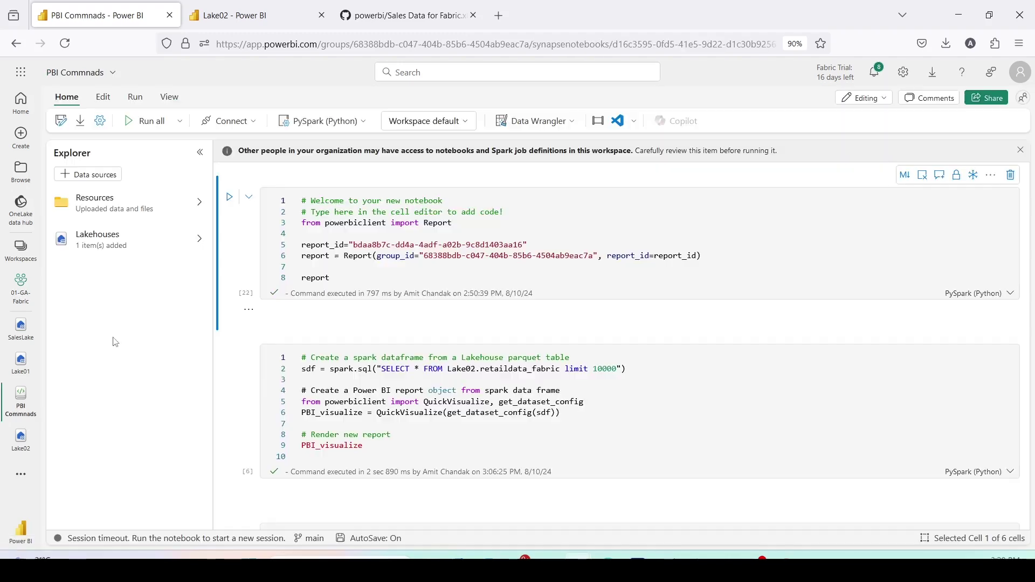
Step: Show the Lake02 lakehouse tables in the Explorer and annotate the first code cell's Report code
{"action": "left_click", "coordinate": [120, 245]}
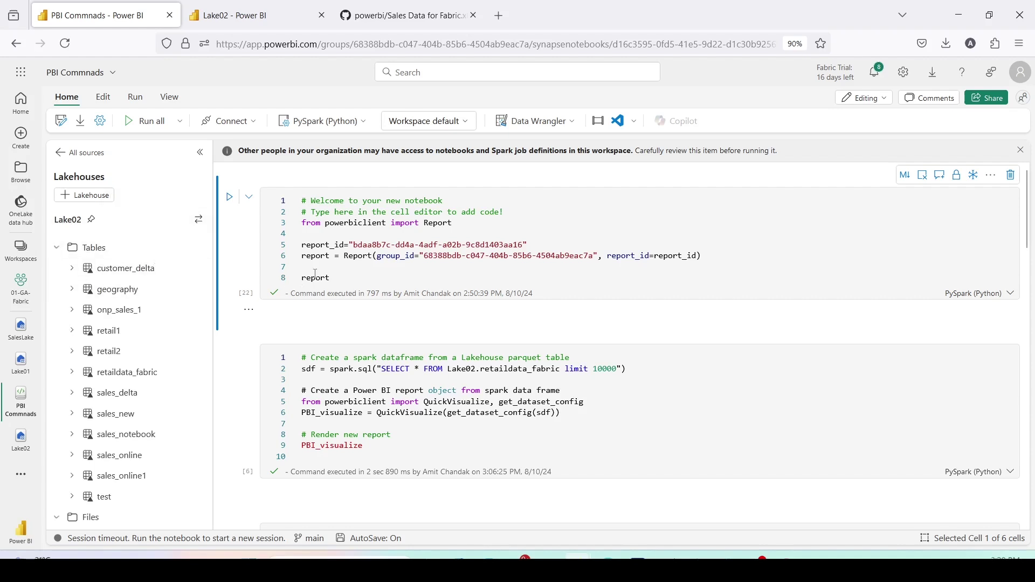
{"action": "left_click", "coordinate": [465, 226]}
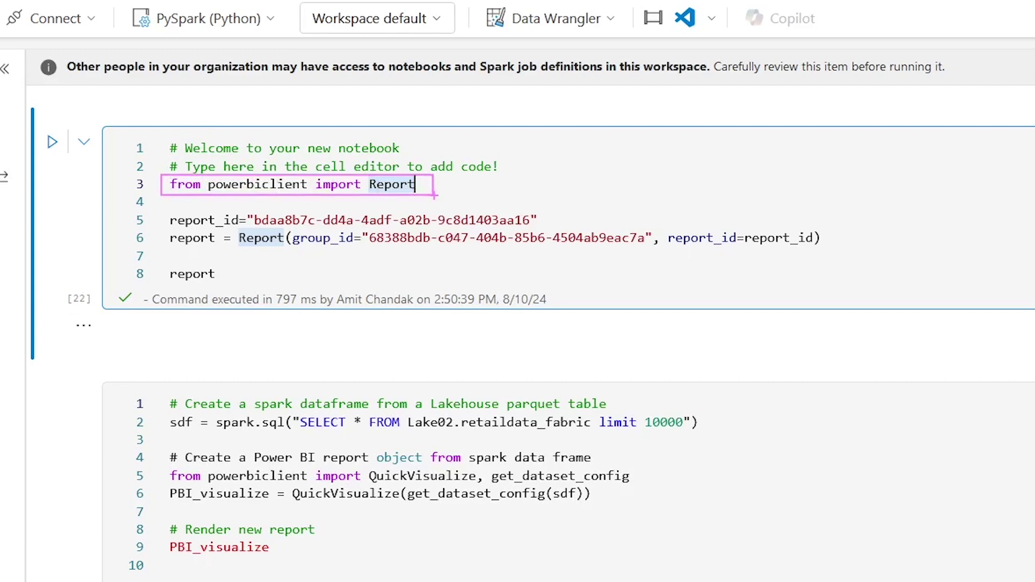
{"action": "left_click_drag", "start_coordinate": [183, 210], "coordinate": [533, 227]}
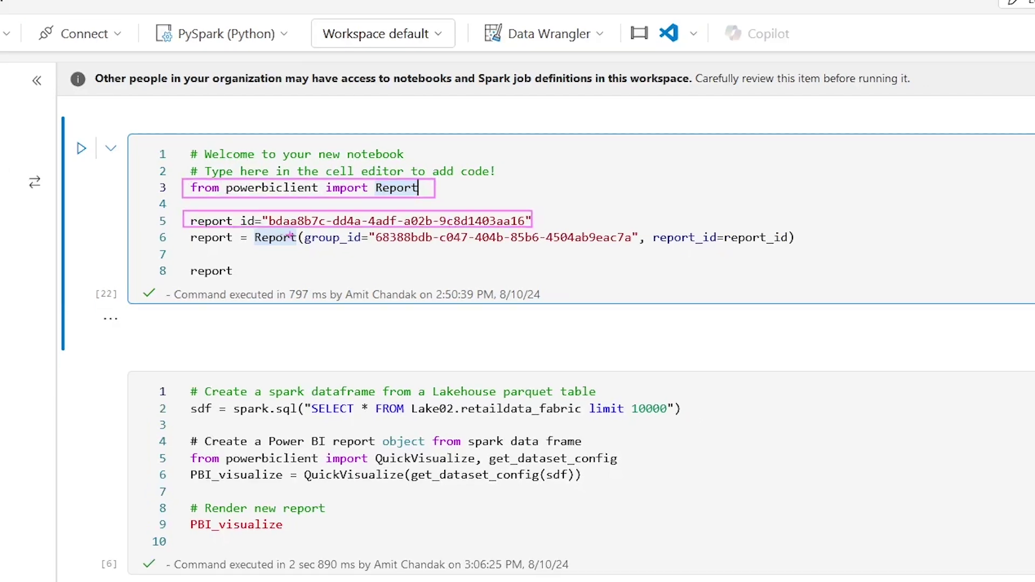
{"action": "mouse_move", "coordinate": [184, 229]}
{"action": "left_mouse_down"}
{"action": "mouse_move", "coordinate": [303, 250]}
{"action": "mouse_move", "coordinate": [736, 246]}
{"action": "left_mouse_up"}
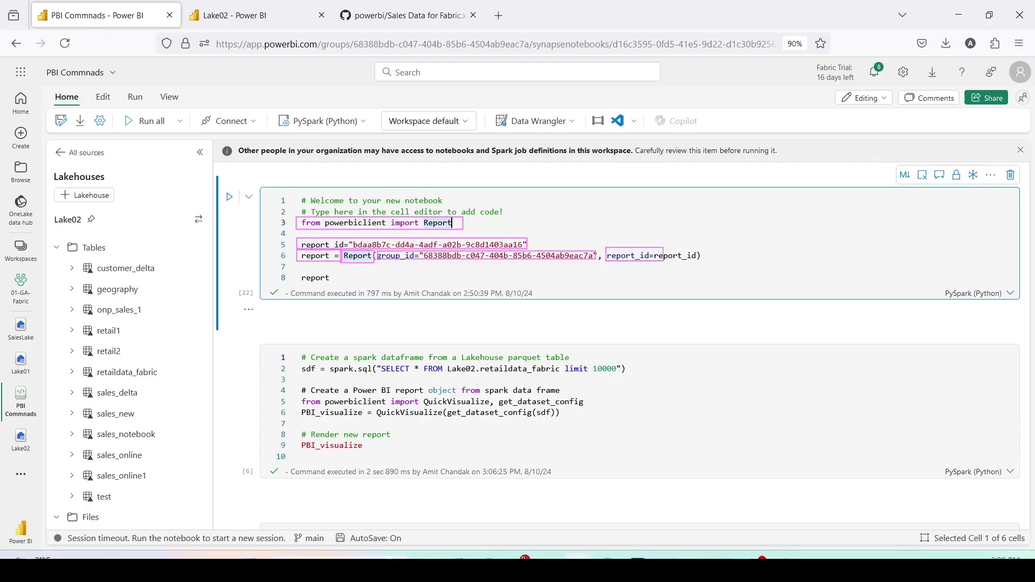
{"action": "left_click_drag", "start_coordinate": [663, 262], "coordinate": [699, 262]}
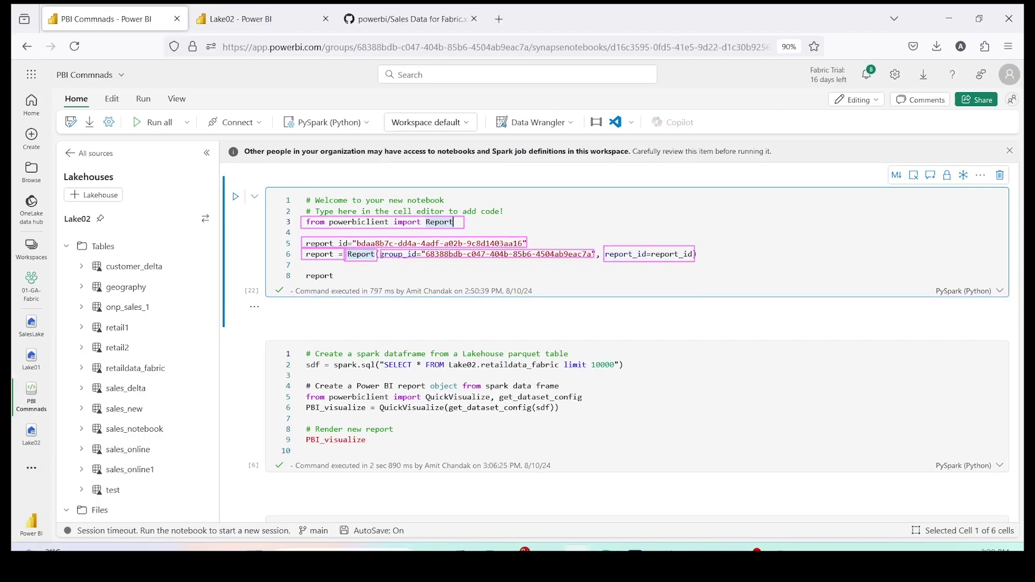
{"action": "mouse_move", "coordinate": [353, 40]}
{"action": "left_mouse_down"}
{"action": "mouse_move", "coordinate": [400, 54]}
{"action": "mouse_move", "coordinate": [525, 54]}
{"action": "left_mouse_up"}
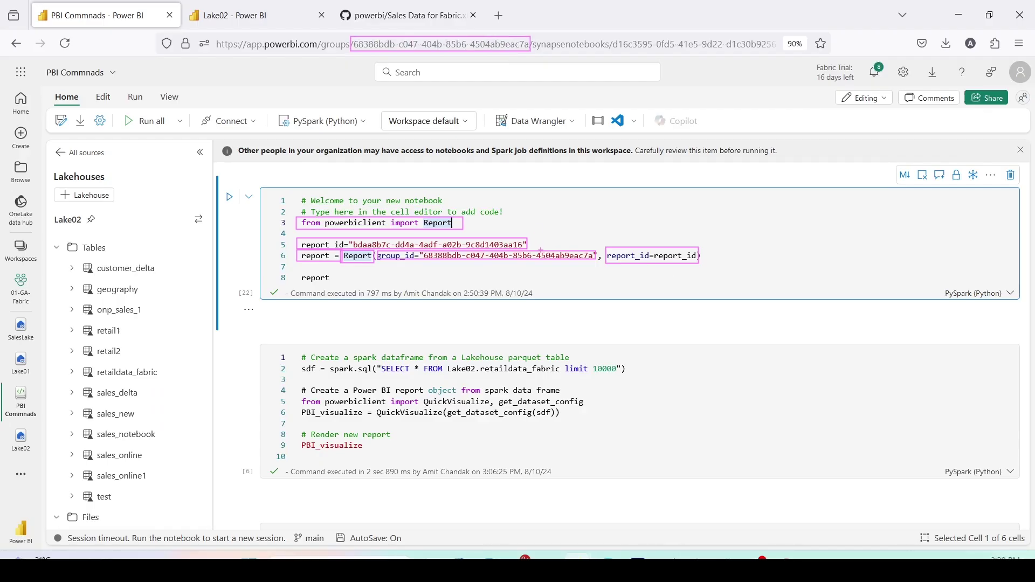
{"action": "left_click_drag", "start_coordinate": [540, 249], "coordinate": [457, 52]}
{"action": "key", "text": "Escape"}
Step: Load app.powerbi.com in a new browser tab
{"action": "left_click", "coordinate": [498, 15]}
{"action": "left_click", "coordinate": [281, 44]}
{"action": "type", "text": "ap"}
{"action": "key", "text": "Return"}
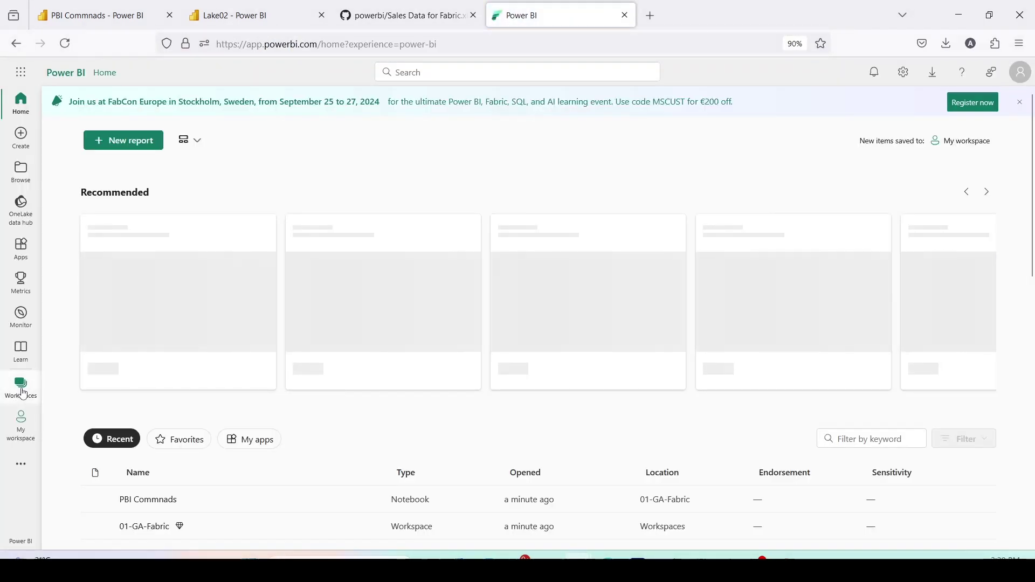
Step: In the 01-GA-Fabric workspace, change the item type filter from Notebook to Report
{"action": "left_click", "coordinate": [22, 389]}
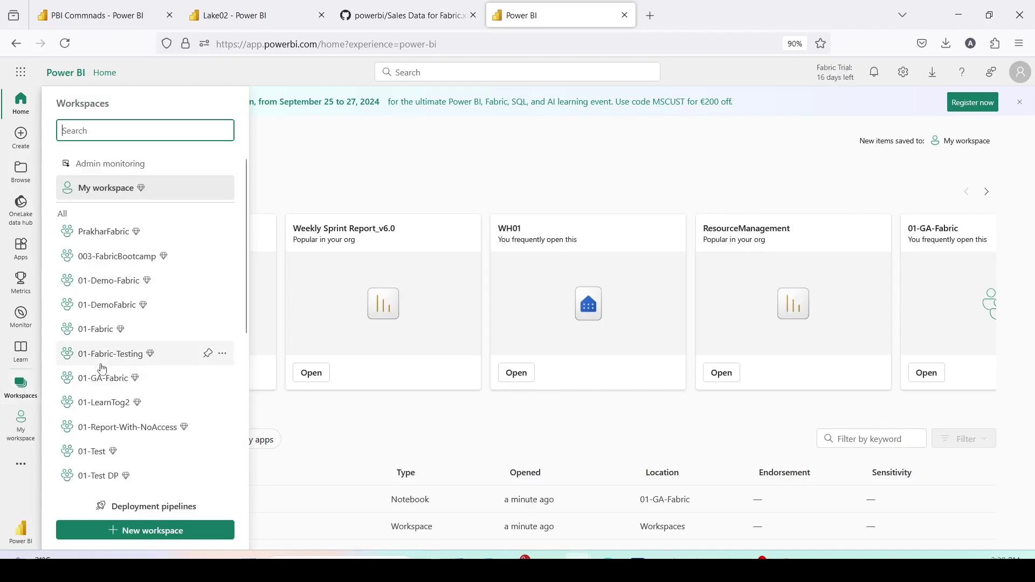
{"action": "left_click", "coordinate": [101, 377]}
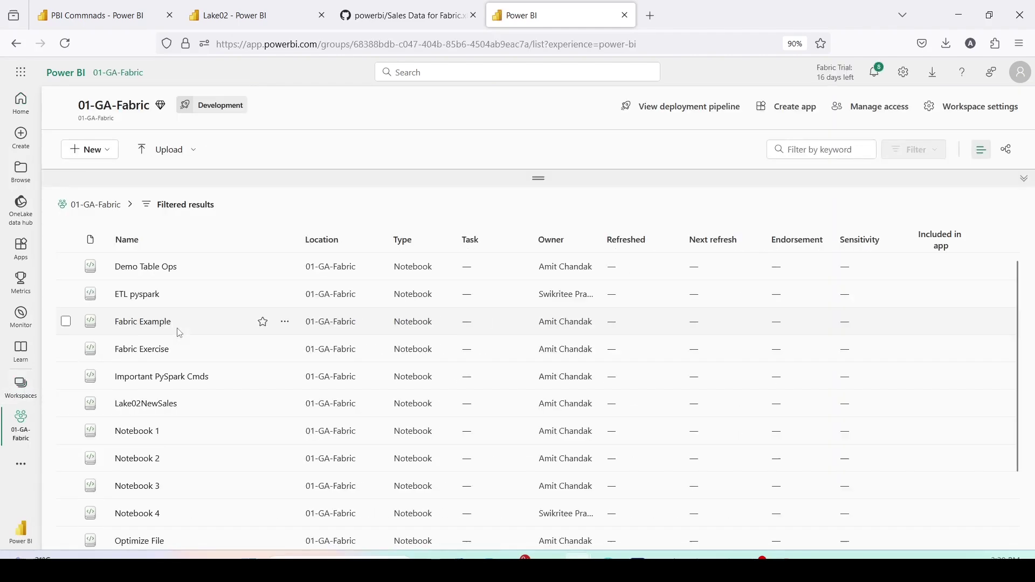
{"action": "left_click", "coordinate": [908, 150]}
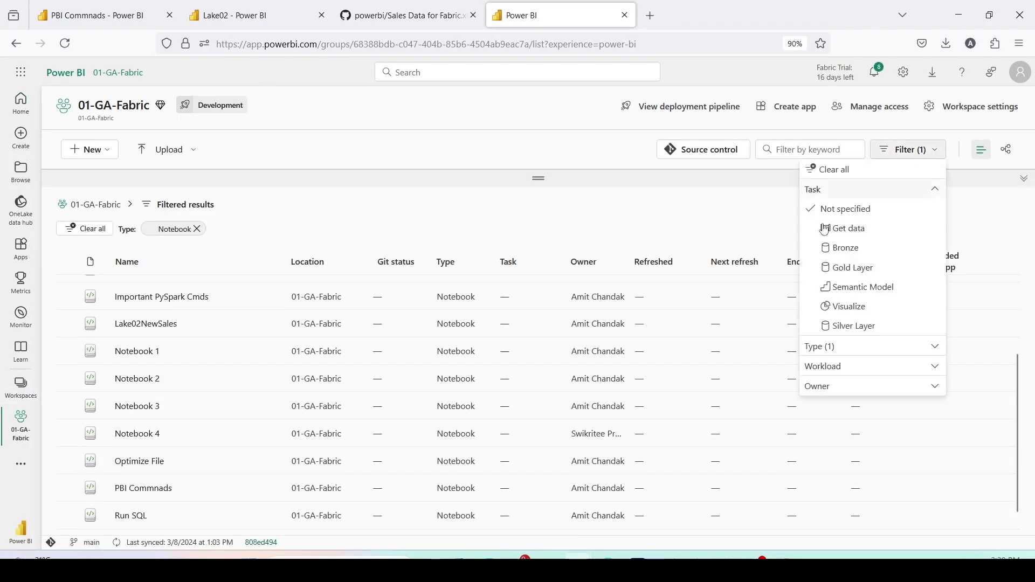
{"action": "left_click", "coordinate": [836, 346]}
{"action": "left_click", "coordinate": [810, 365]}
{"action": "left_click", "coordinate": [810, 404]}
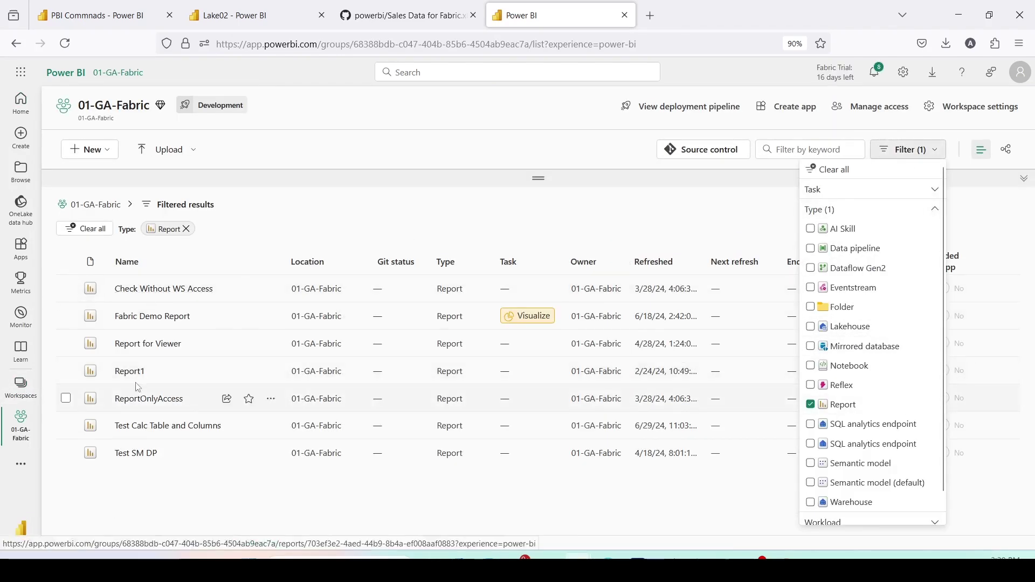
Step: Open the Report for Viewer report
{"action": "left_click", "coordinate": [143, 345]}
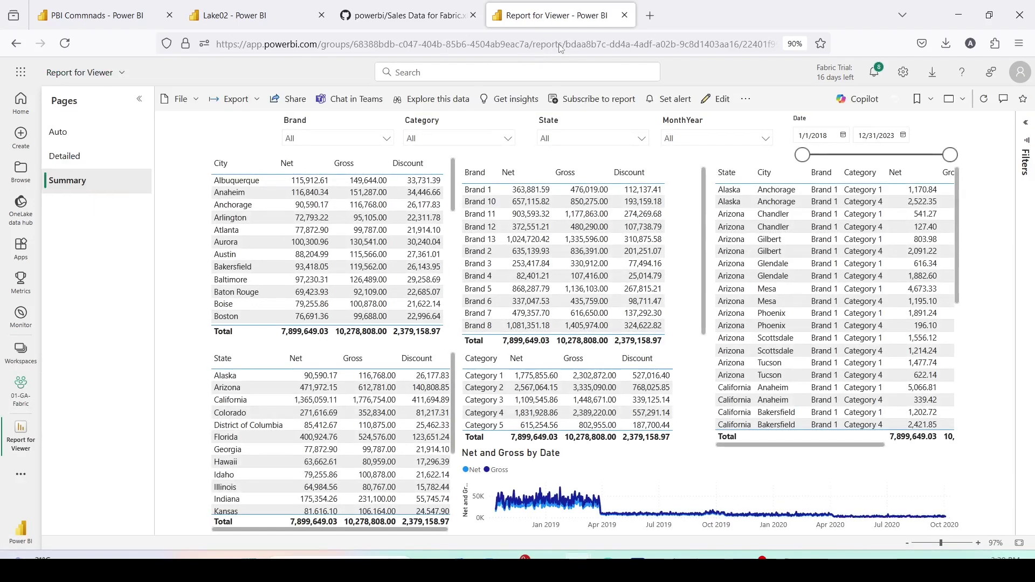
{"action": "left_click_drag", "start_coordinate": [530, 36], "coordinate": [742, 50]}
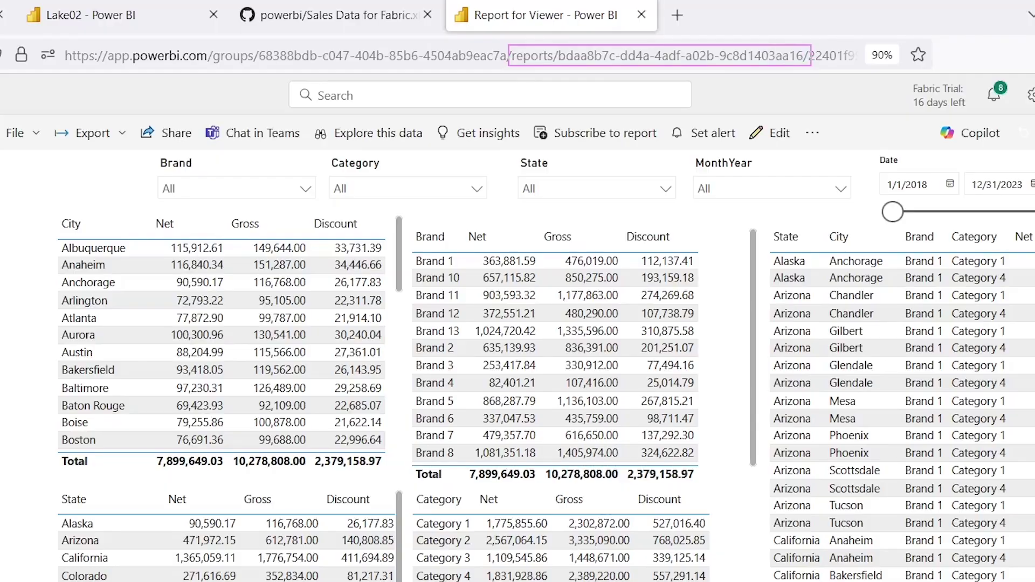
{"action": "mouse_move", "coordinate": [558, 47]}
{"action": "left_mouse_down"}
{"action": "mouse_move", "coordinate": [657, 65]}
{"action": "mouse_move", "coordinate": [803, 65]}
{"action": "left_mouse_up"}
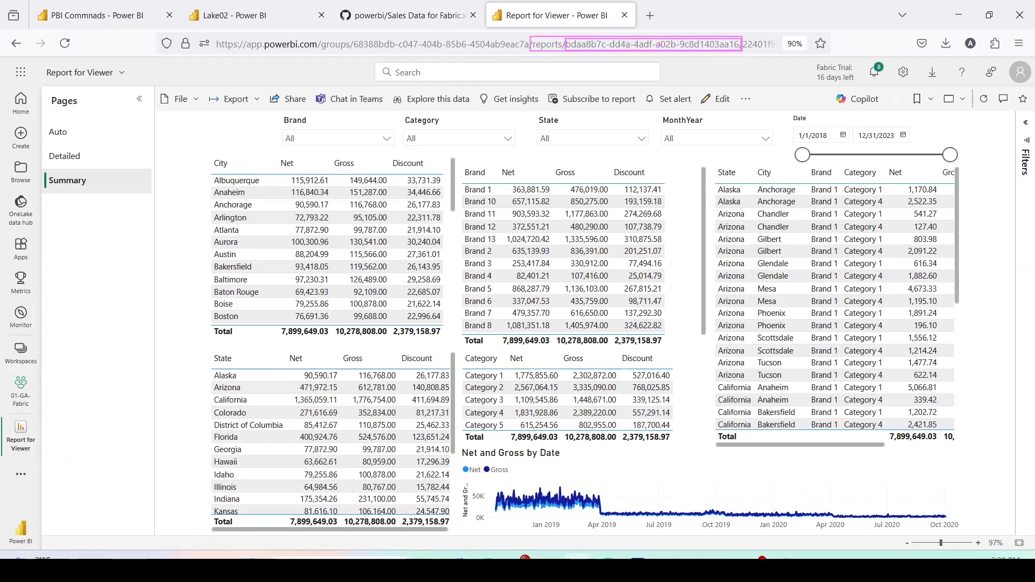
Step: In PBI Commnads, highlight report_id and report in the first cell, then run it
{"action": "left_click", "coordinate": [227, 15]}
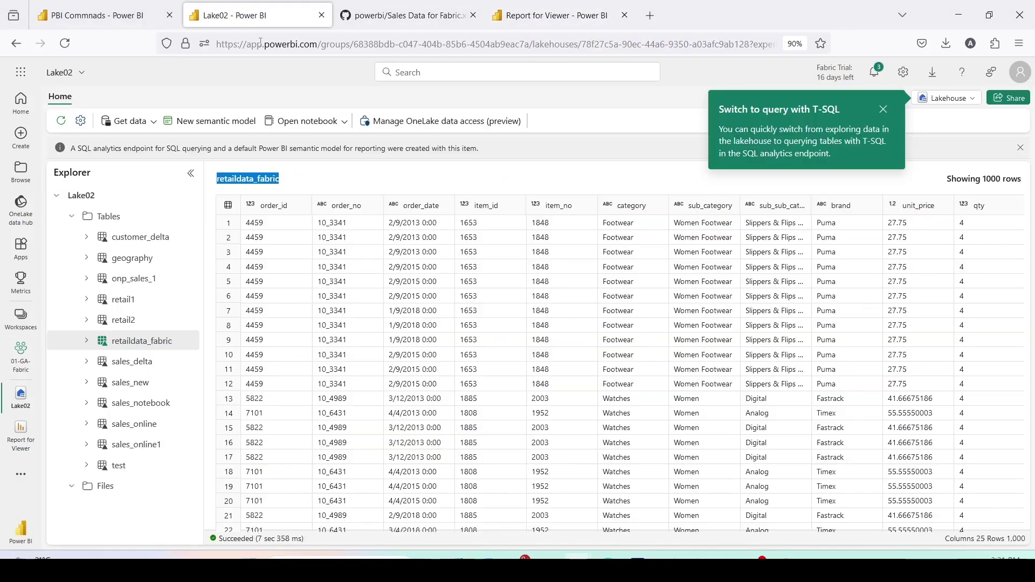
{"action": "left_click", "coordinate": [91, 15]}
{"action": "double_click", "coordinate": [669, 254]}
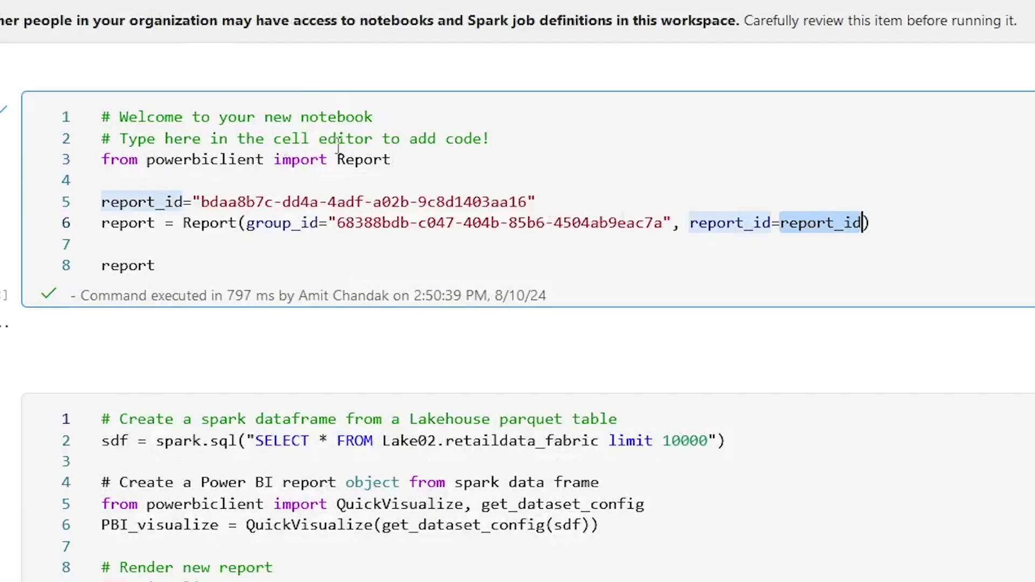
{"action": "double_click", "coordinate": [439, 246]}
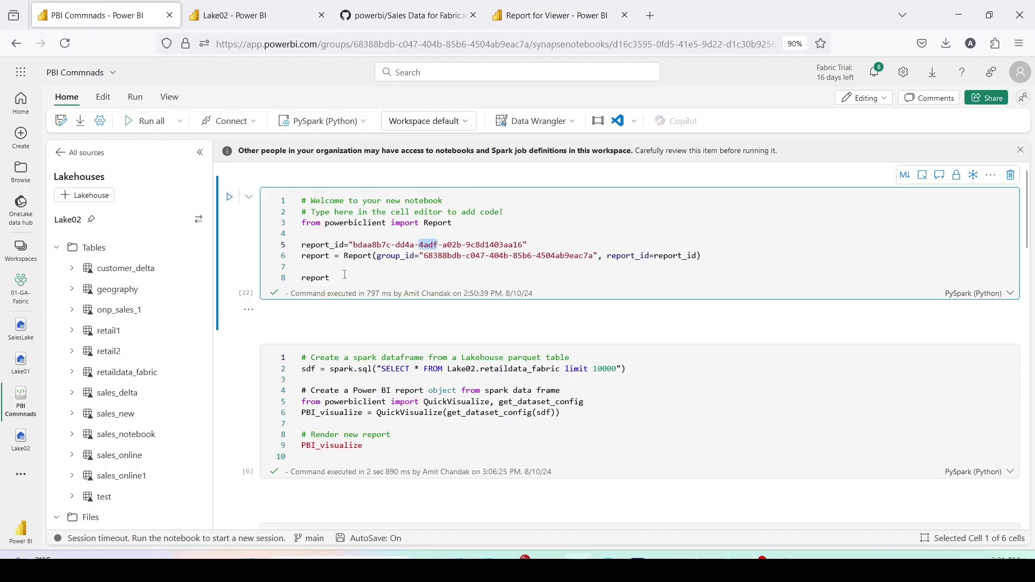
{"action": "double_click", "coordinate": [345, 274]}
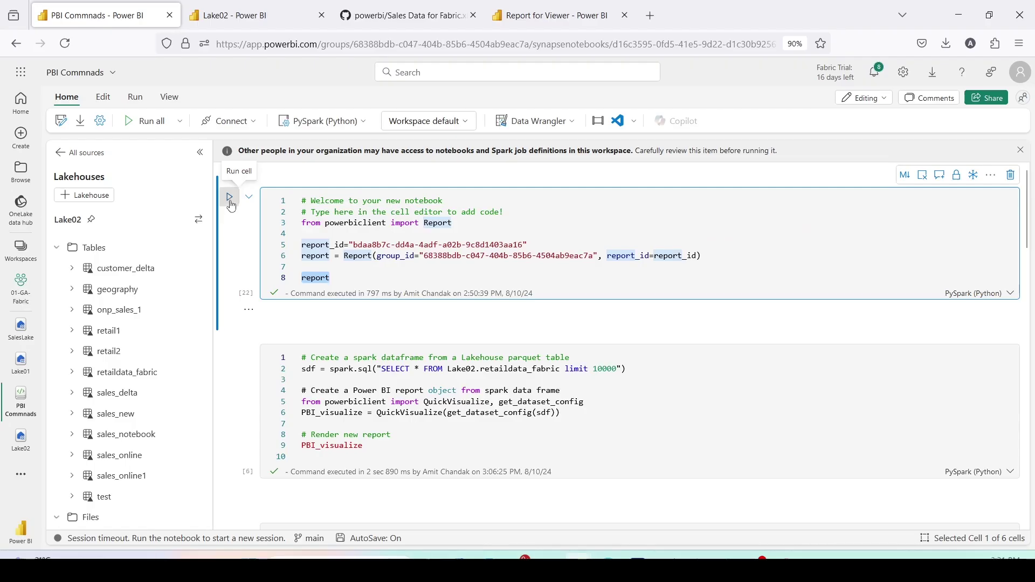
{"action": "mouse_move", "coordinate": [340, 176]}
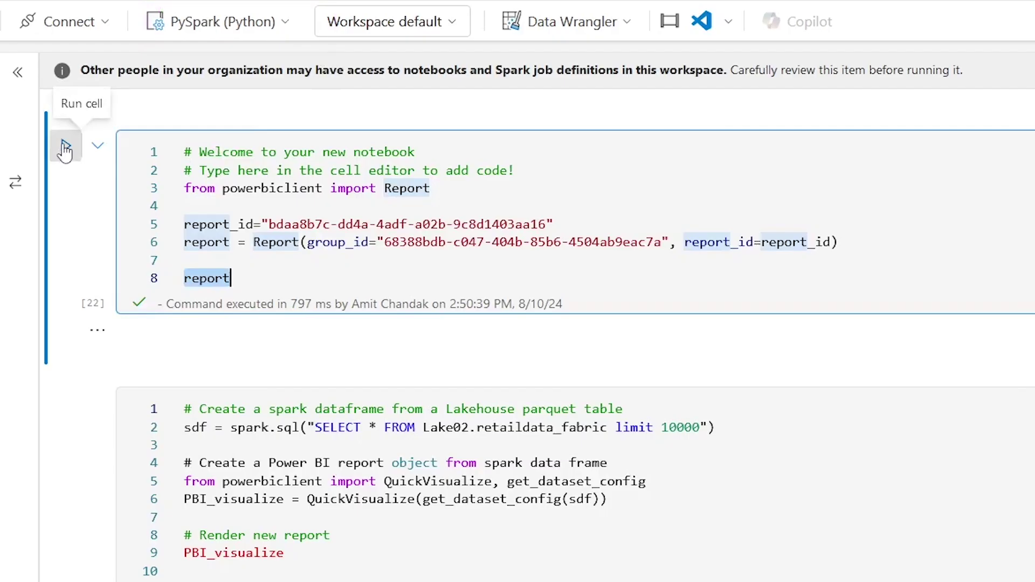
{"action": "left_click", "coordinate": [230, 197]}
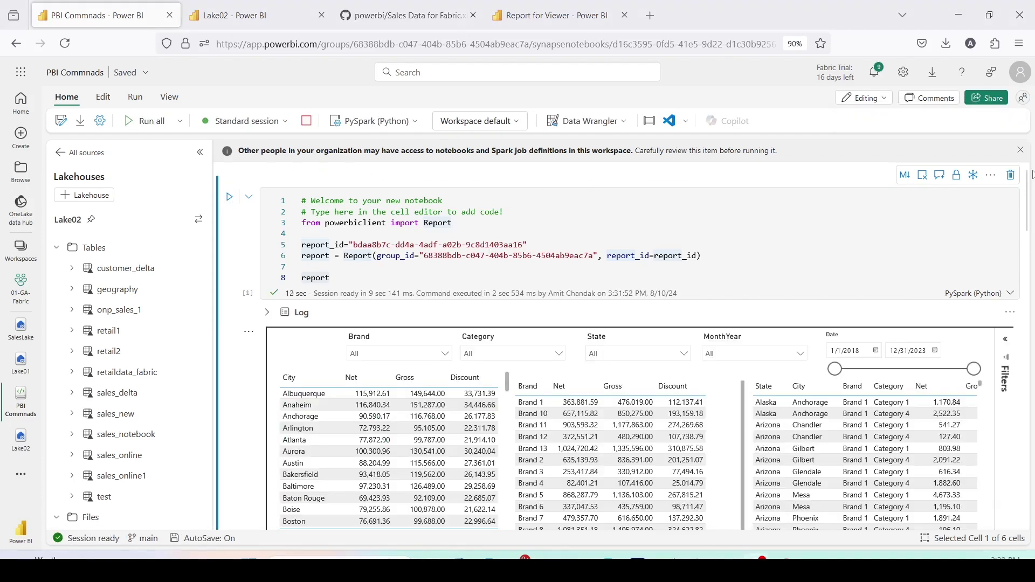
Step: Toggle the inline report's filters pane and an Albuquerque cross-filter on and off
{"action": "scroll", "coordinate": [394, 263], "scroll_direction": "down", "scroll_amount": 3}
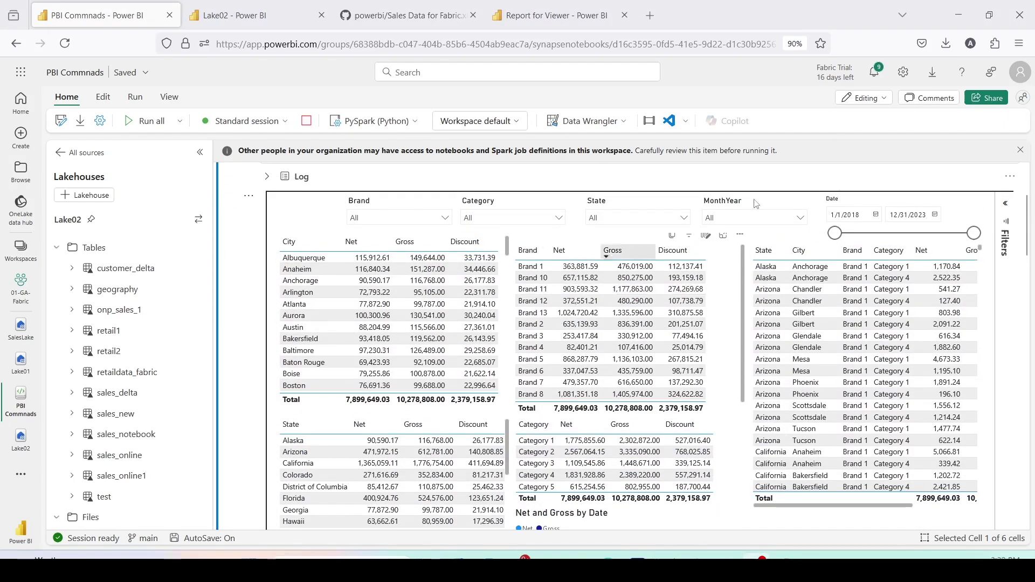
{"action": "left_click", "coordinate": [1005, 208]}
{"action": "left_click", "coordinate": [1005, 207]}
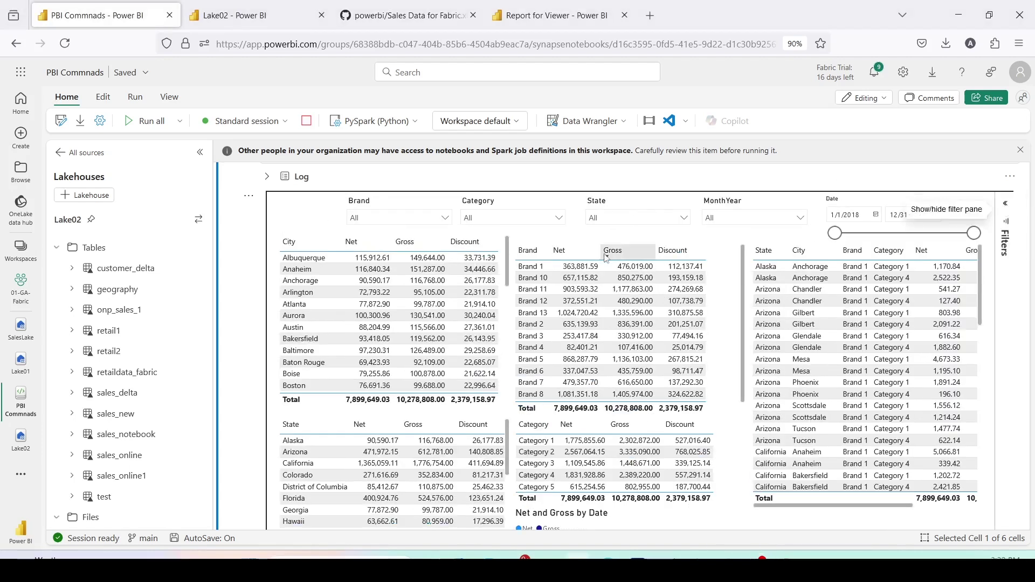
{"action": "left_click", "coordinate": [297, 259]}
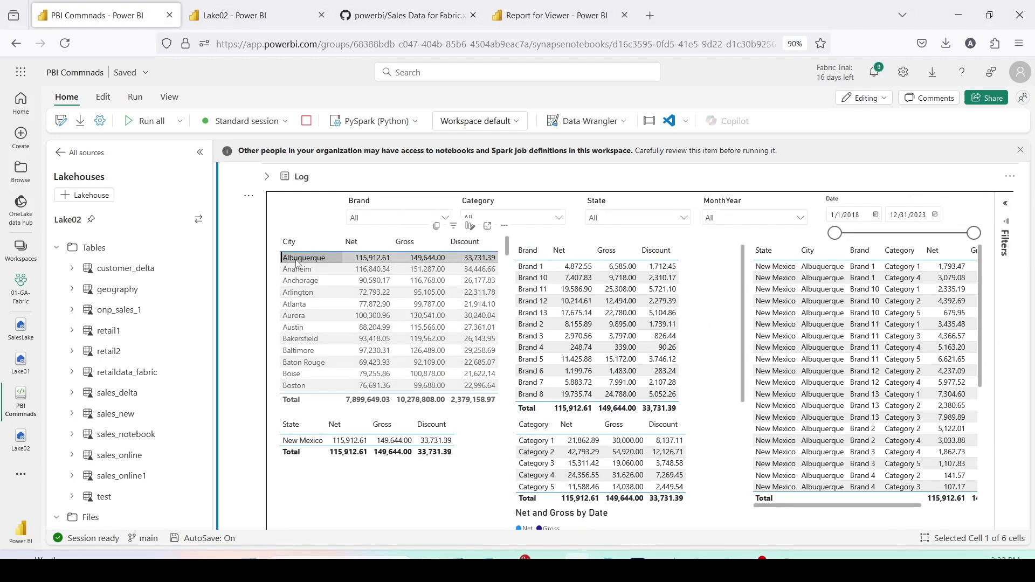
{"action": "left_click", "coordinate": [297, 259]}
Step: Apply and remove a Brand 1 filter, then scroll down to the Lake02 QuickVisualize cell
{"action": "left_click", "coordinate": [404, 220]}
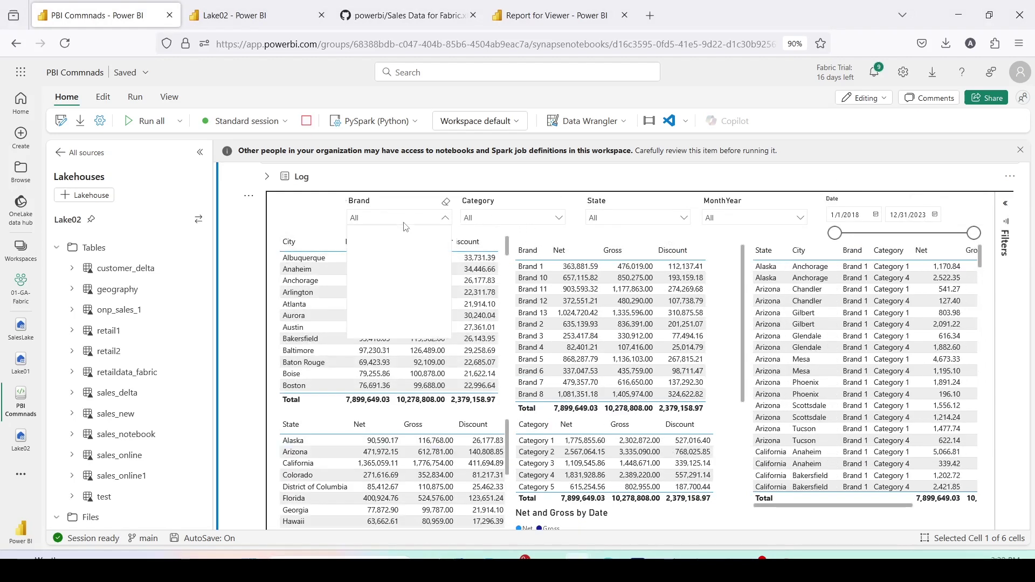
{"action": "left_click", "coordinate": [358, 257]}
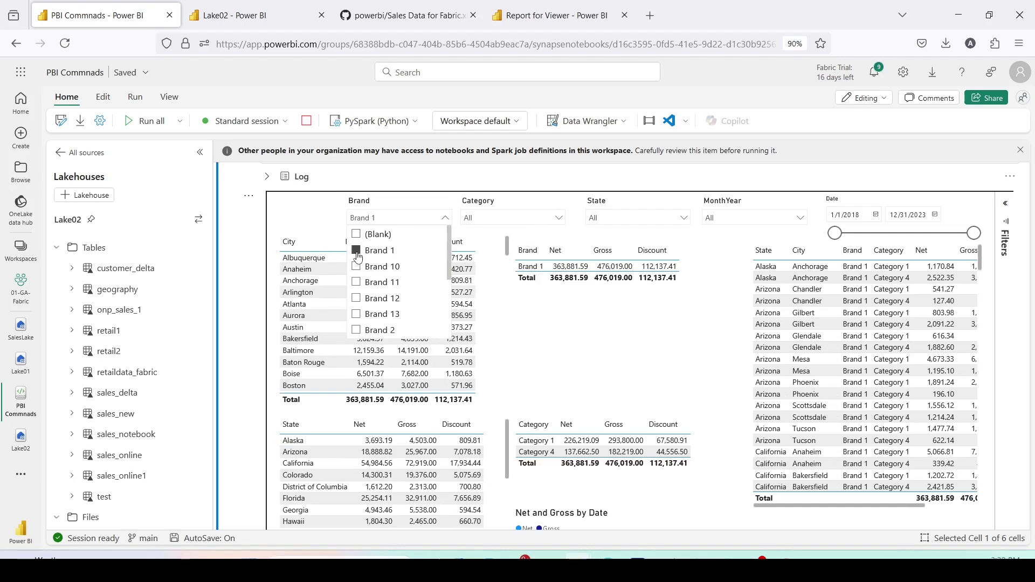
{"action": "left_click", "coordinate": [356, 251]}
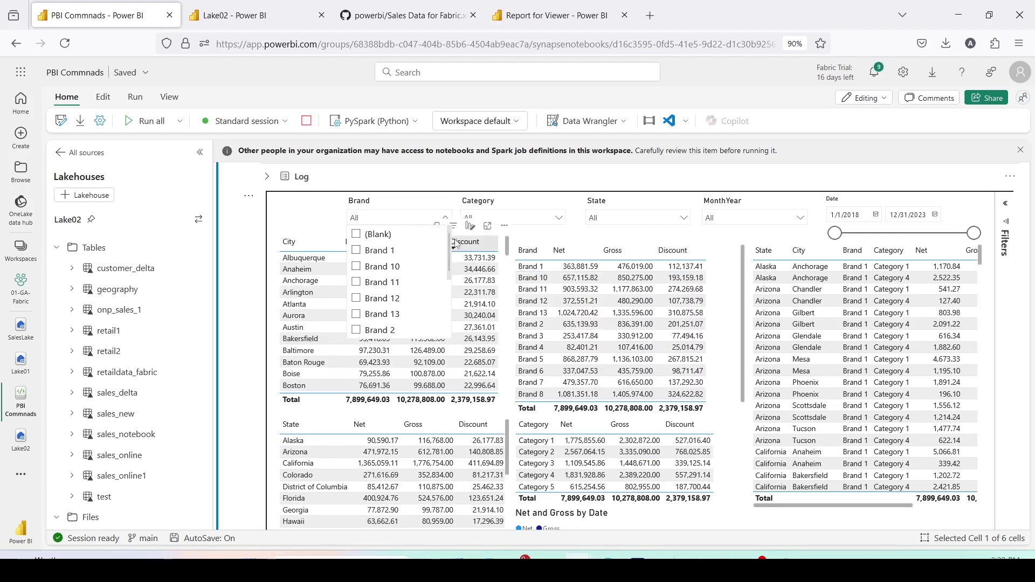
{"action": "scroll", "coordinate": [696, 271], "scroll_direction": "down", "scroll_amount": 1}
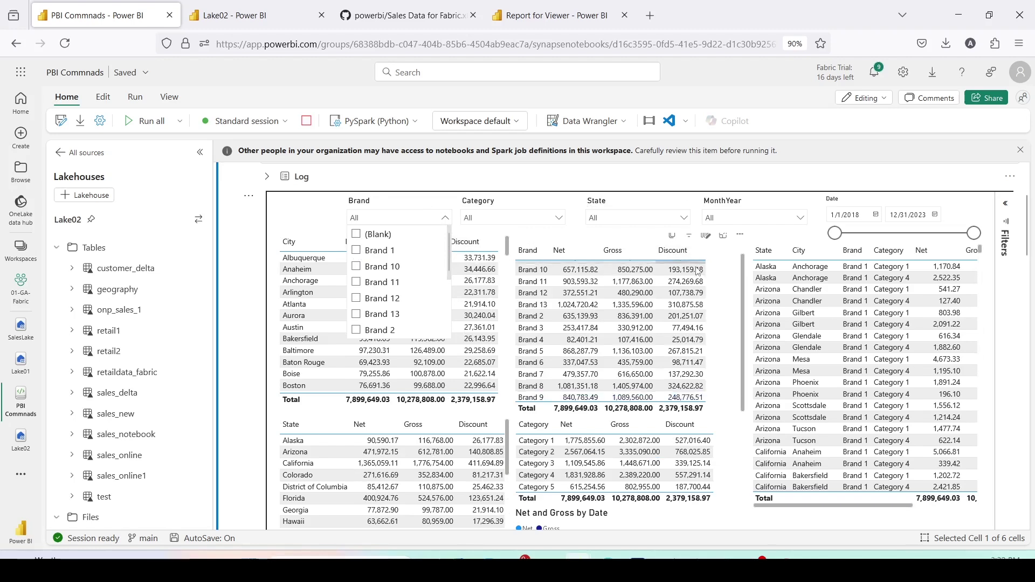
{"action": "left_click_drag", "start_coordinate": [1027, 233], "coordinate": [1029, 301]}
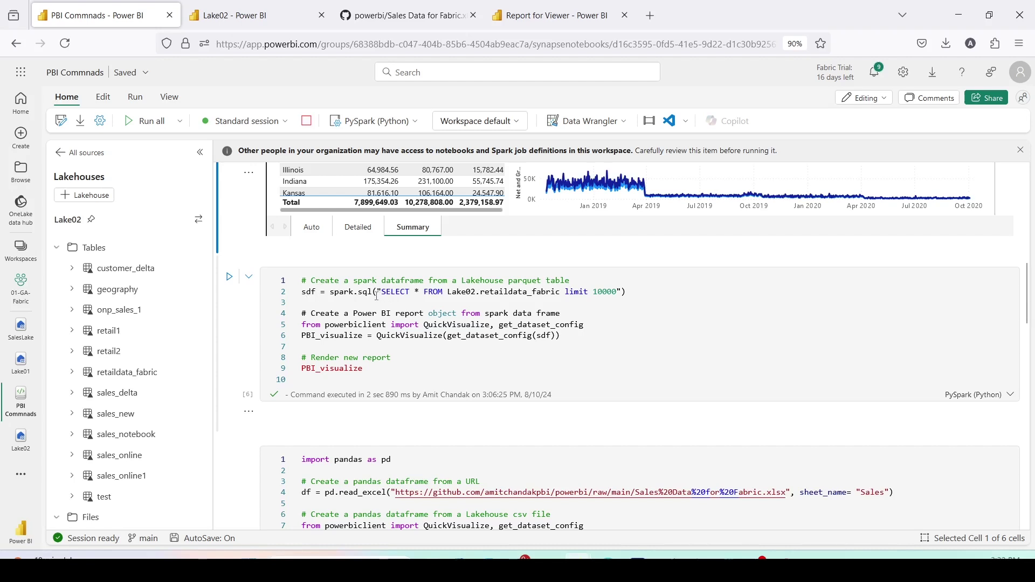
{"action": "left_click_drag", "start_coordinate": [299, 288], "coordinate": [372, 296]}
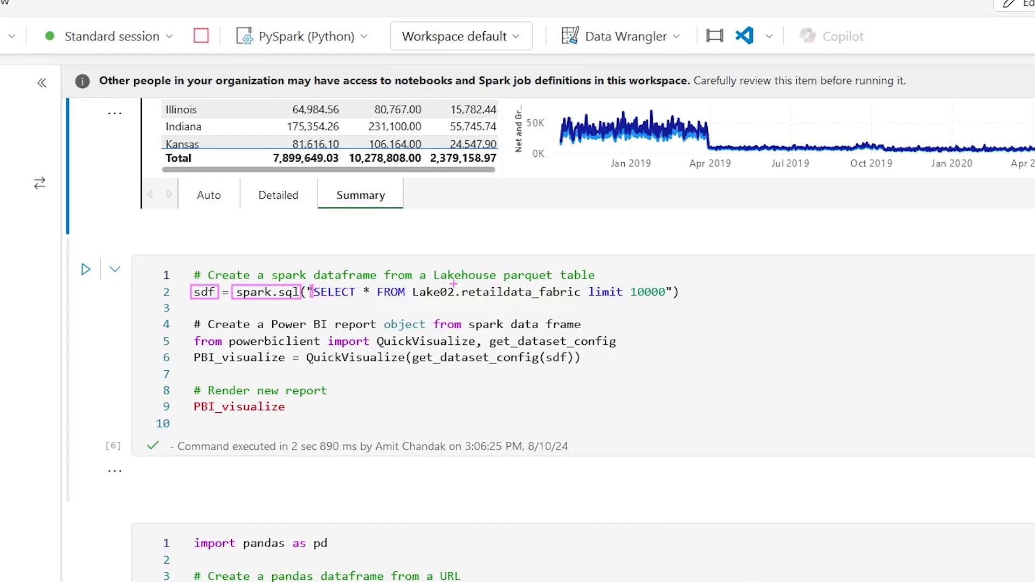
{"action": "left_click_drag", "start_coordinate": [452, 284], "coordinate": [578, 303]}
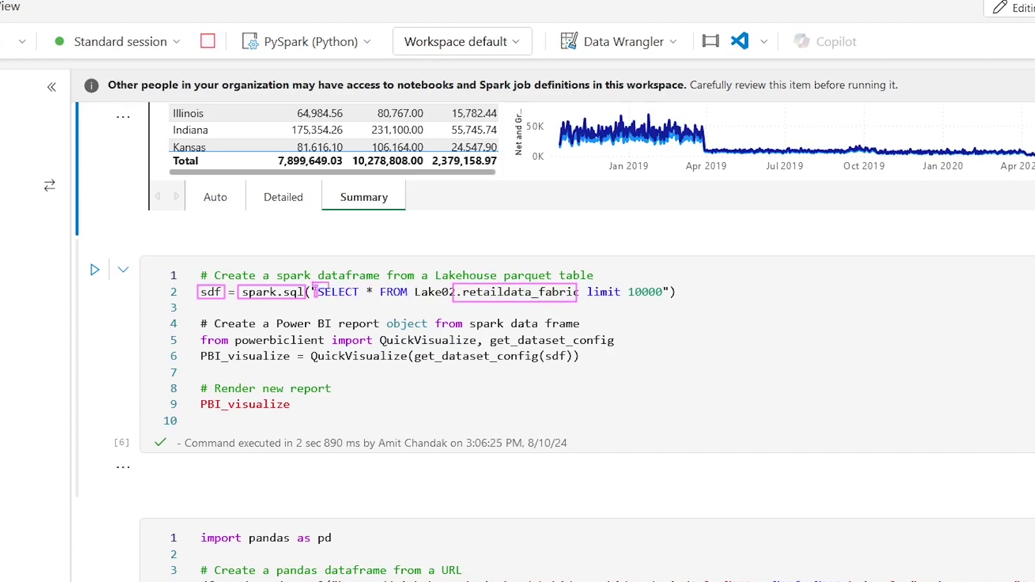
{"action": "left_click_drag", "start_coordinate": [328, 295], "coordinate": [664, 300]}
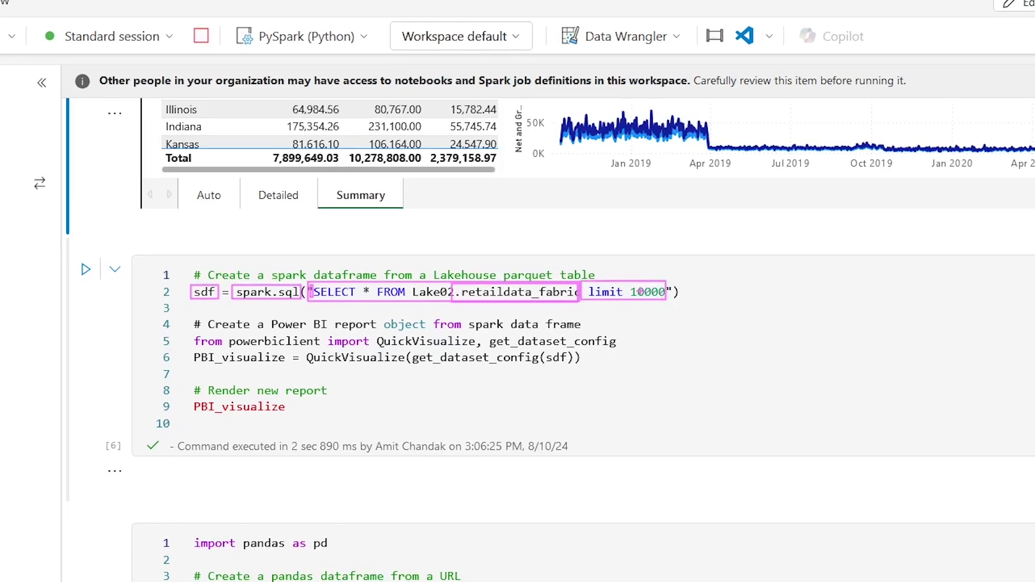
{"action": "key", "text": "Escape"}
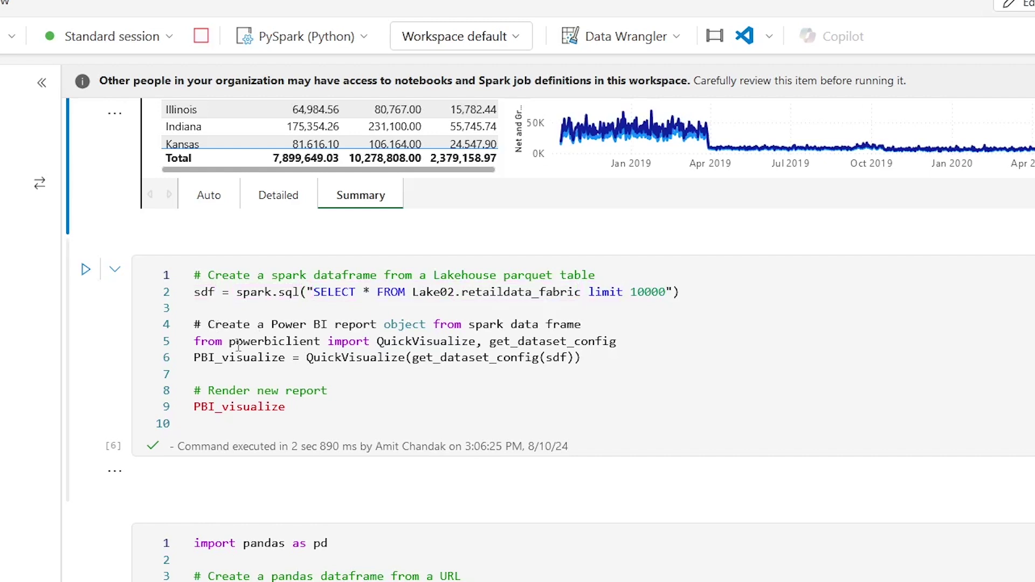
{"action": "left_click", "coordinate": [204, 339]}
{"action": "left_click", "coordinate": [275, 340]}
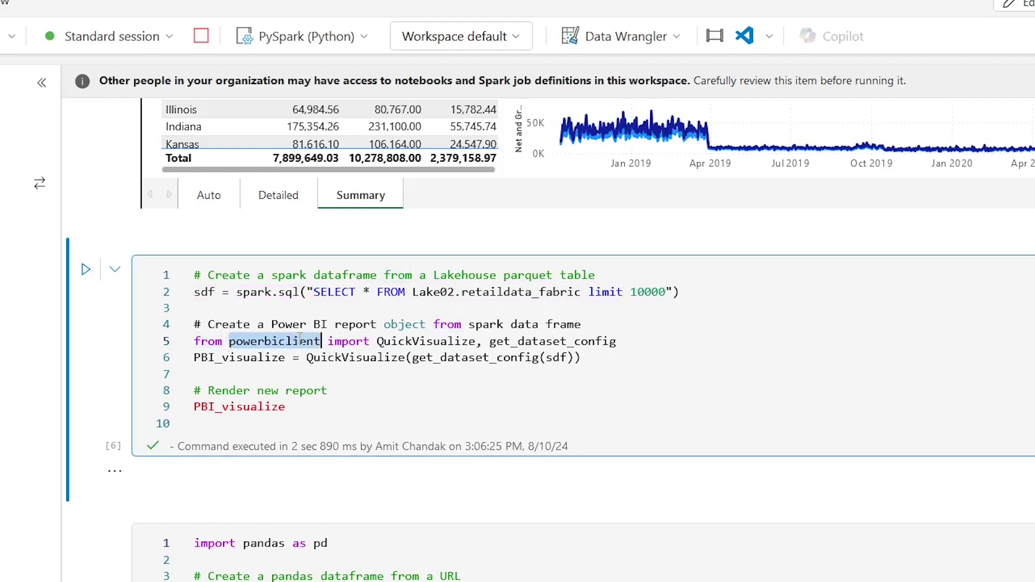
{"action": "double_click", "coordinate": [348, 341]}
{"action": "double_click", "coordinate": [394, 341]}
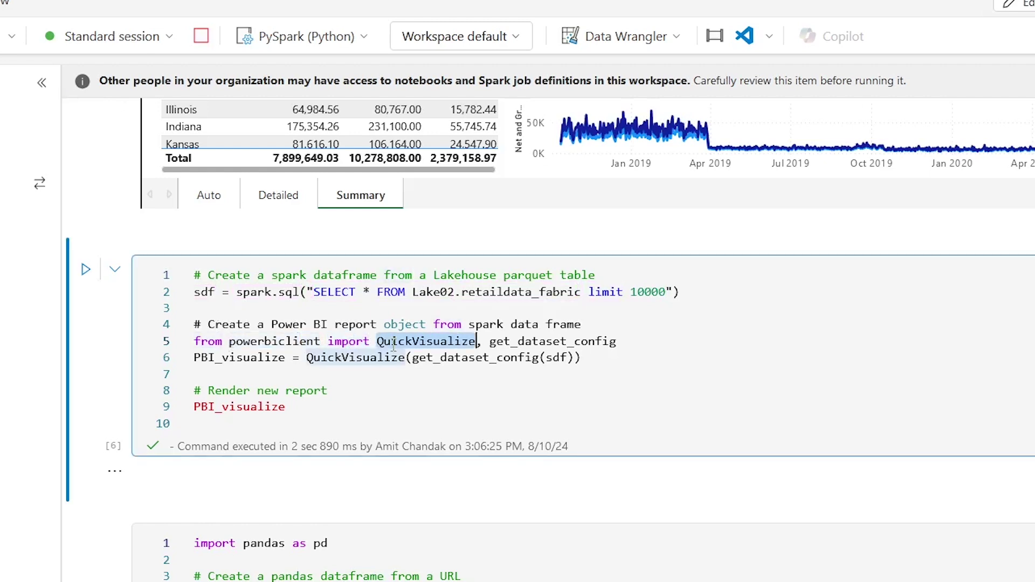
{"action": "double_click", "coordinate": [500, 340]}
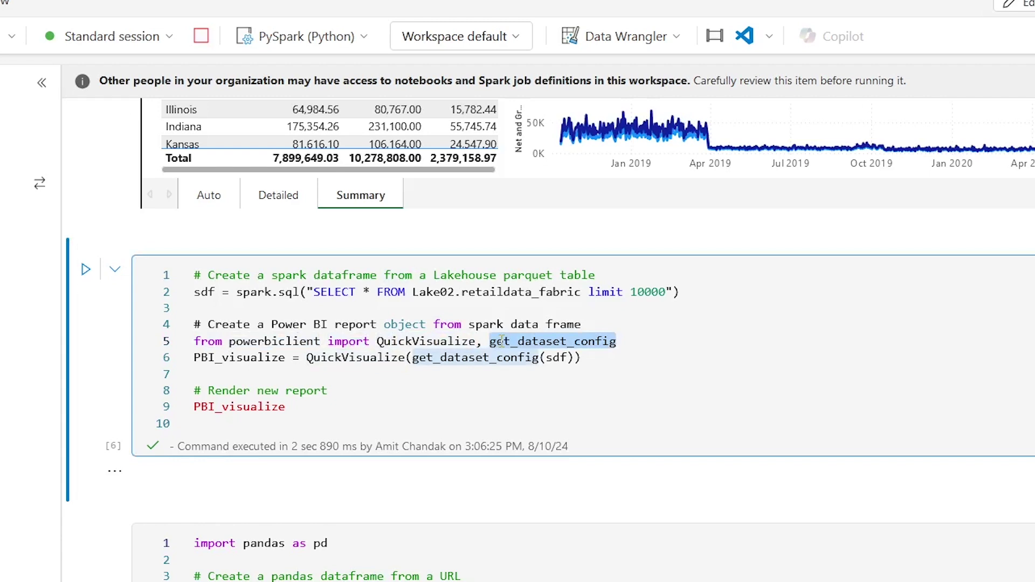
{"action": "mouse_move", "coordinate": [389, 332]}
{"action": "left_mouse_down"}
{"action": "mouse_move", "coordinate": [477, 349]}
{"action": "mouse_move", "coordinate": [620, 347]}
{"action": "left_mouse_up"}
{"action": "mouse_move", "coordinate": [191, 349]}
{"action": "left_mouse_down"}
{"action": "mouse_move", "coordinate": [291, 365]}
{"action": "mouse_move", "coordinate": [566, 366]}
{"action": "left_mouse_up"}
{"action": "left_click_drag", "start_coordinate": [189, 287], "coordinate": [218, 301]}
{"action": "left_click_drag", "start_coordinate": [187, 397], "coordinate": [296, 414]}
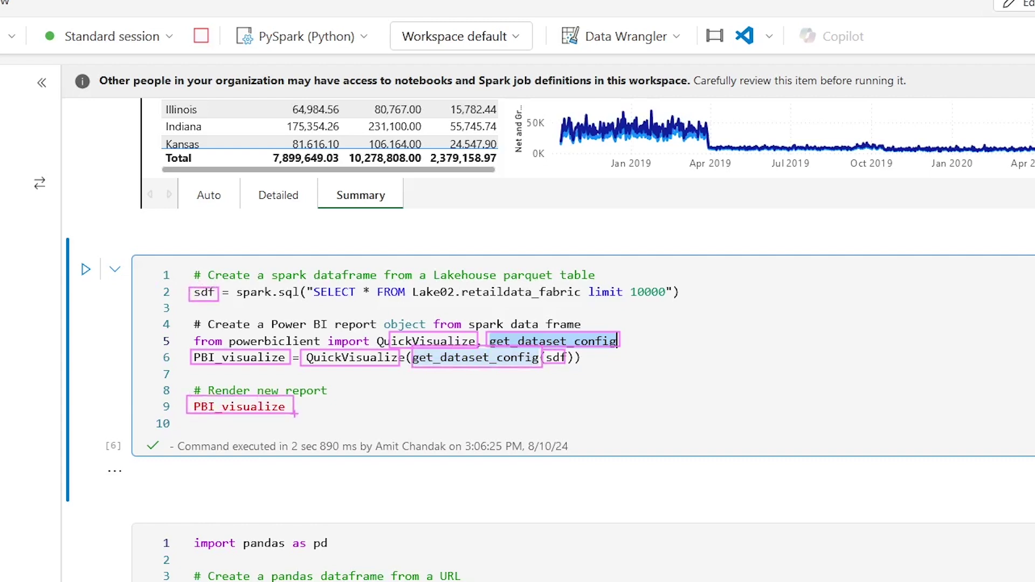
{"action": "left_click", "coordinate": [284, 388]}
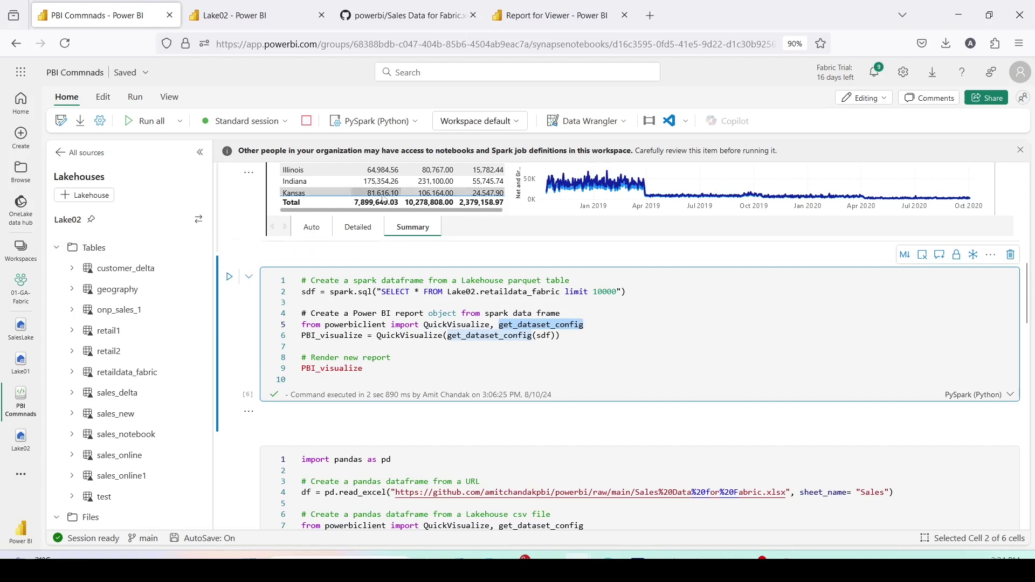
Step: Run the Lakehouse QuickVisualize cell and cross-highlight T-Shirts, then Jeans, then clear it
{"action": "left_click", "coordinate": [231, 278]}
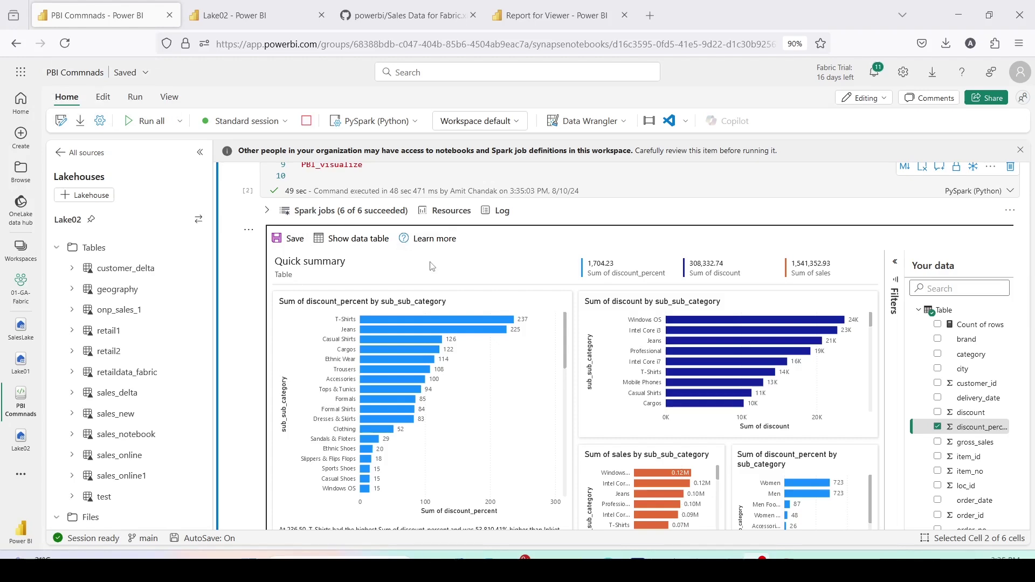
{"action": "scroll", "coordinate": [431, 266], "scroll_direction": "down", "scroll_amount": 1}
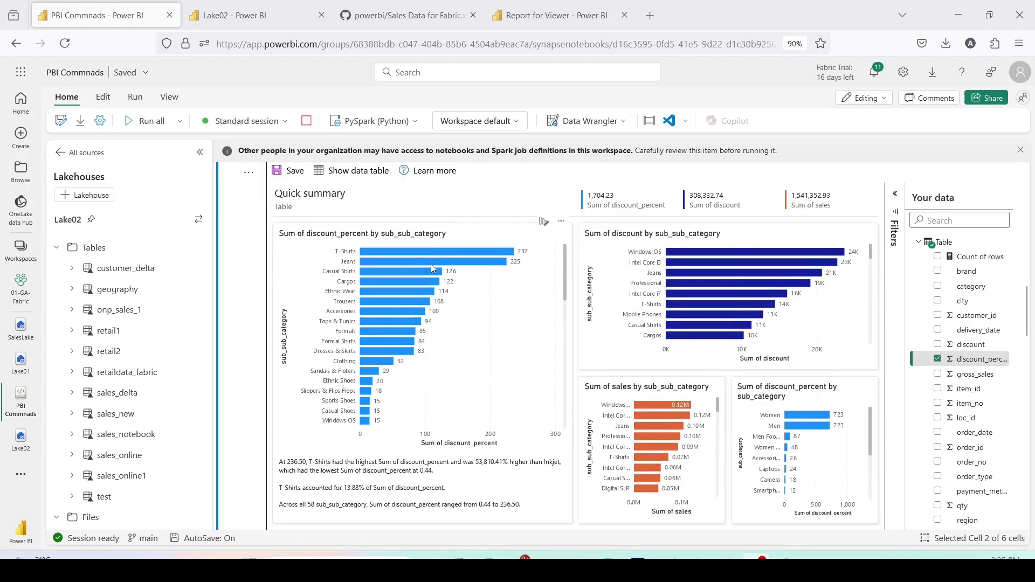
{"action": "left_click", "coordinate": [384, 250]}
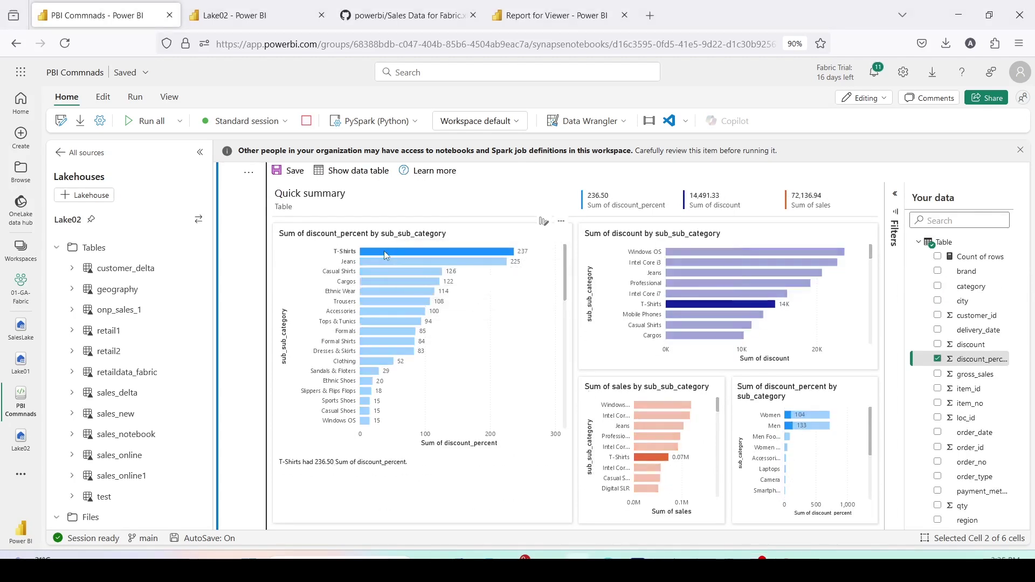
{"action": "left_click", "coordinate": [384, 261]}
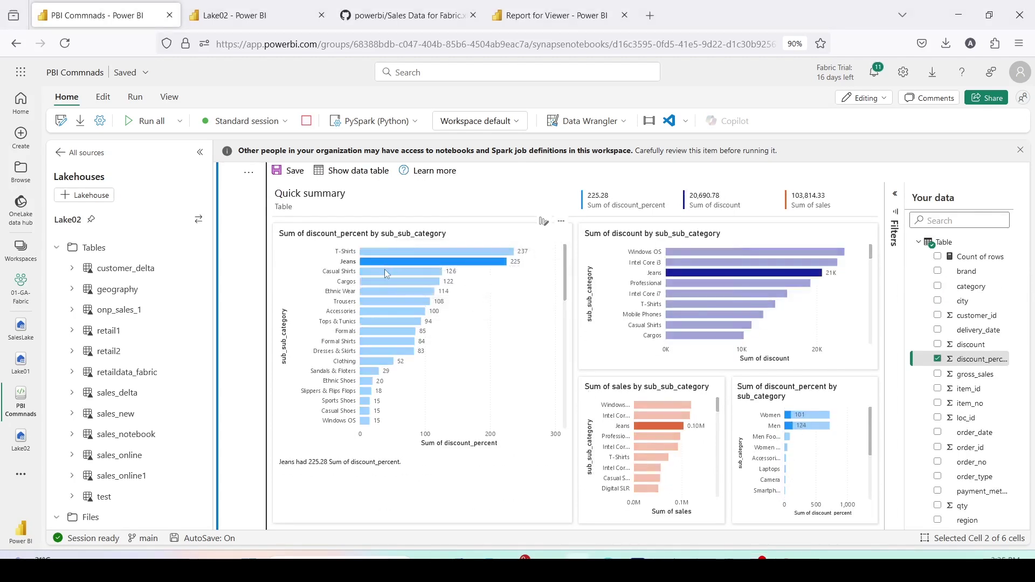
{"action": "left_click", "coordinate": [386, 270]}
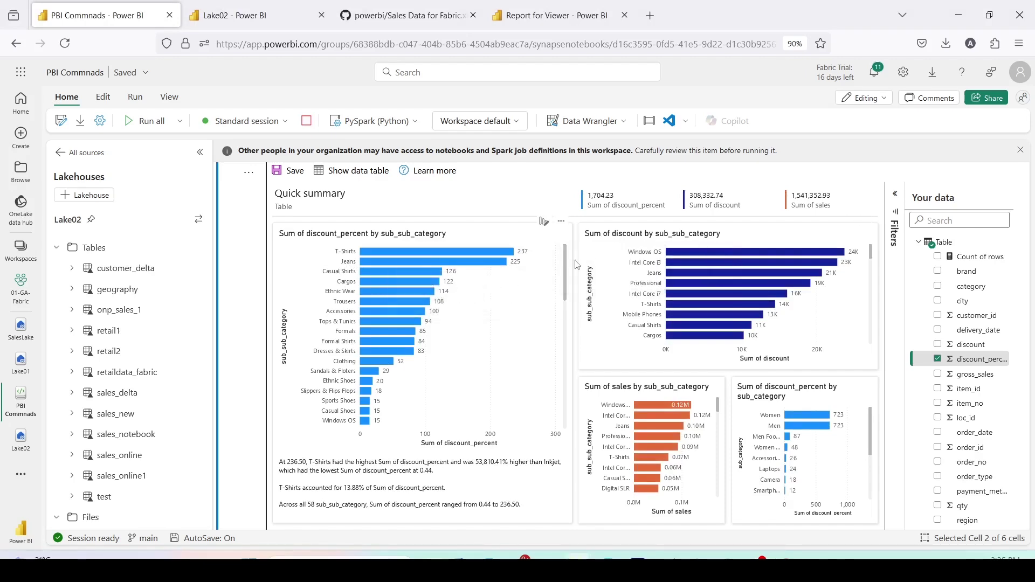
{"action": "scroll", "coordinate": [674, 274], "scroll_direction": "down", "scroll_amount": 2}
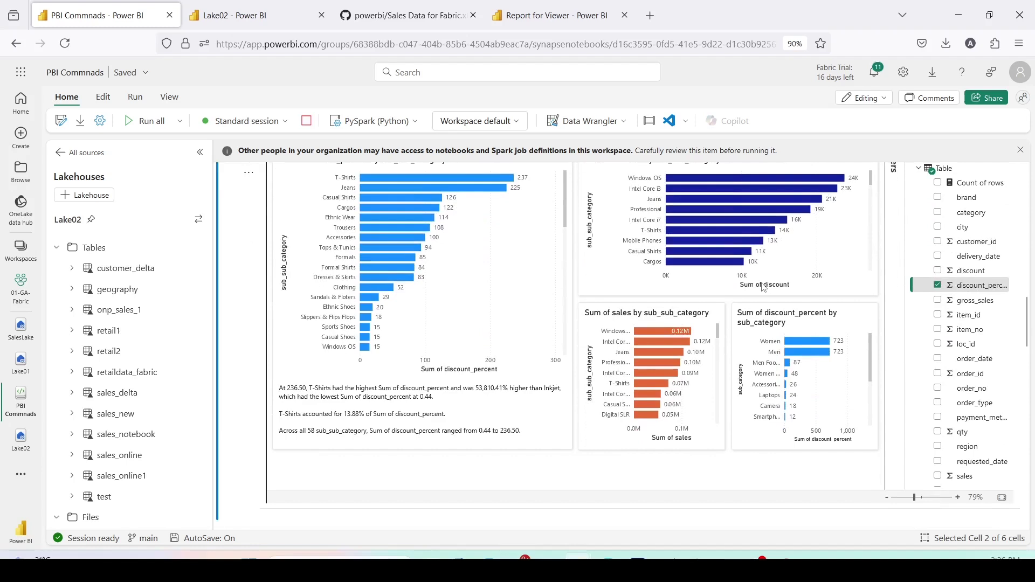
{"action": "scroll", "coordinate": [930, 261], "scroll_direction": "up", "scroll_amount": 2}
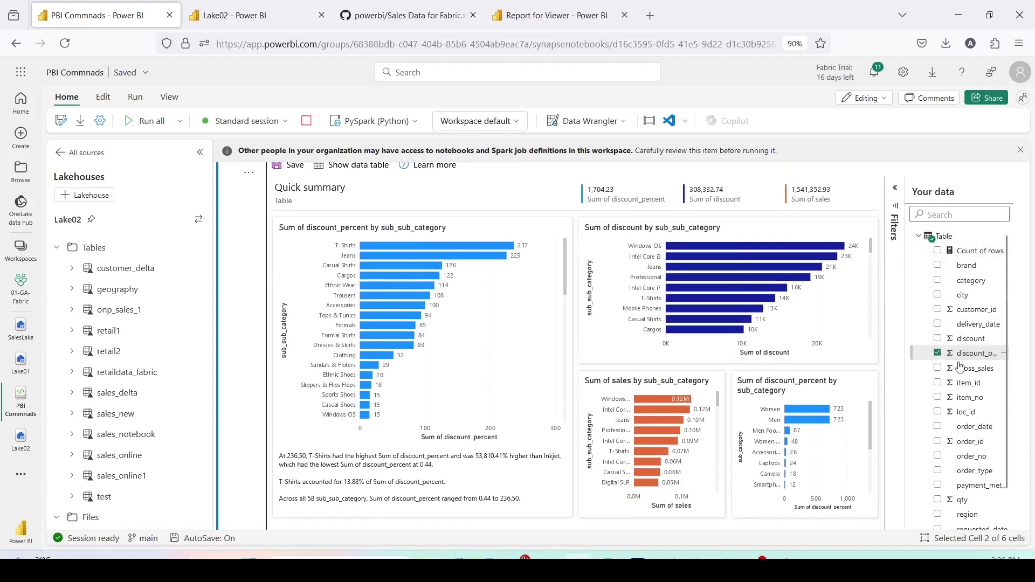
Step: Add the brand field to the Quick summary report
{"action": "left_click", "coordinate": [938, 266]}
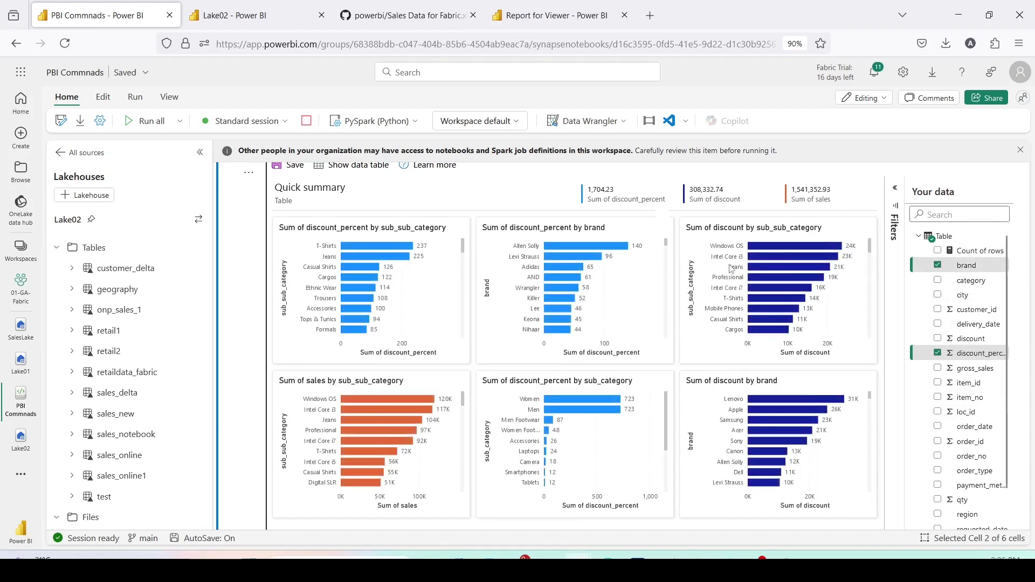
{"action": "scroll", "coordinate": [787, 291], "scroll_direction": "down", "scroll_amount": 2}
{"action": "scroll", "coordinate": [952, 384], "scroll_direction": "down", "scroll_amount": 2}
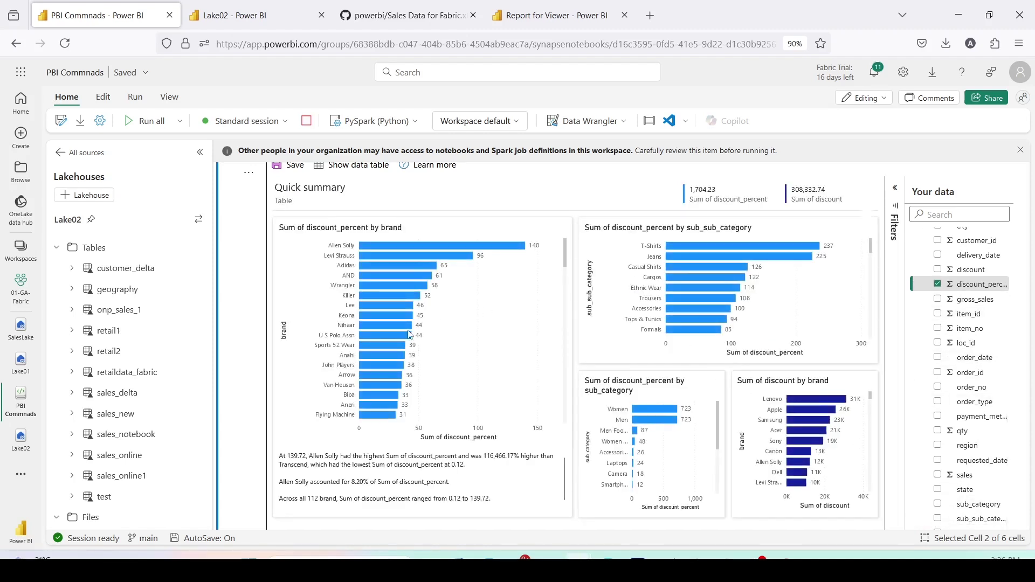
{"action": "scroll", "coordinate": [370, 337], "scroll_direction": "down", "scroll_amount": 2}
{"action": "scroll", "coordinate": [371, 336], "scroll_direction": "up", "scroll_amount": 2}
{"action": "scroll", "coordinate": [645, 301], "scroll_direction": "down", "scroll_amount": 2}
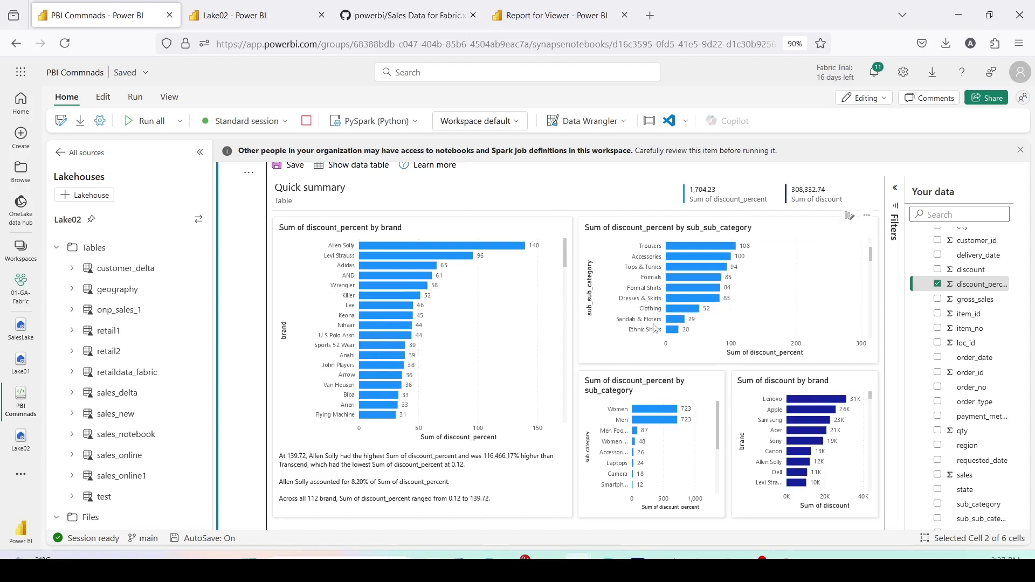
{"action": "scroll", "coordinate": [654, 328], "scroll_direction": "up", "scroll_amount": 2}
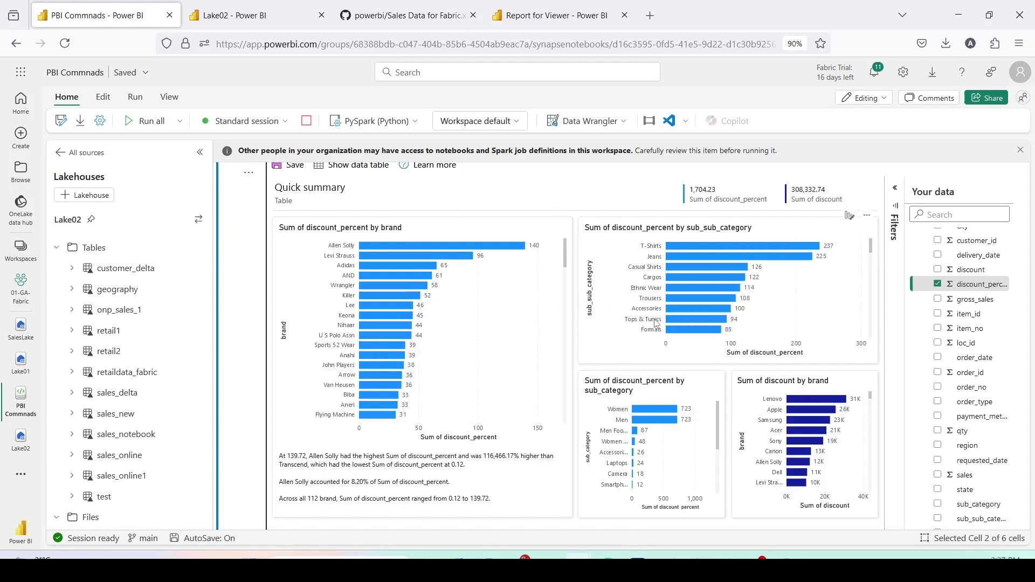
Step: Cross-highlight the brand chart for Levi Strauss, then Adidas
{"action": "left_click", "coordinate": [391, 254]}
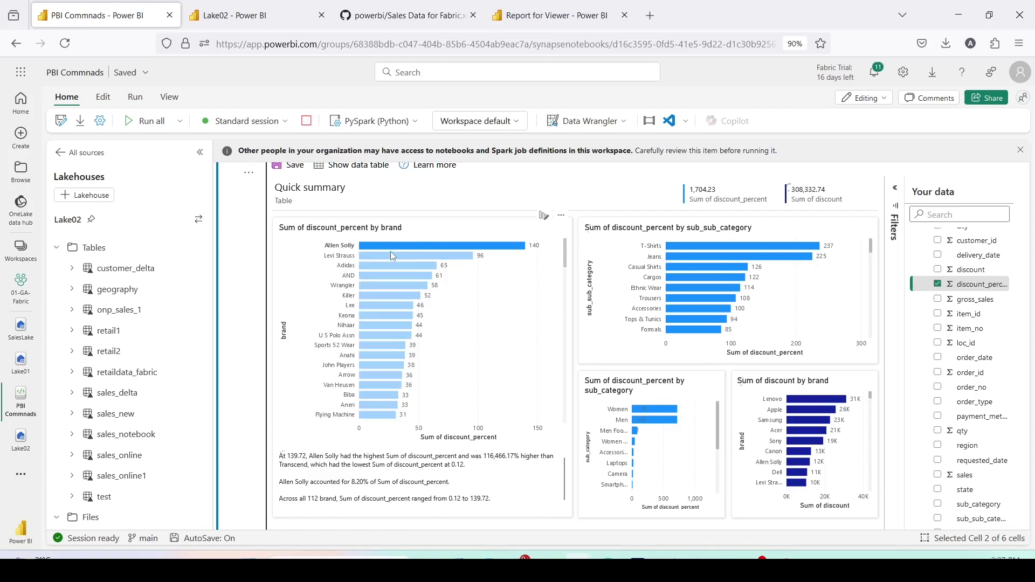
{"action": "left_click", "coordinate": [368, 267]}
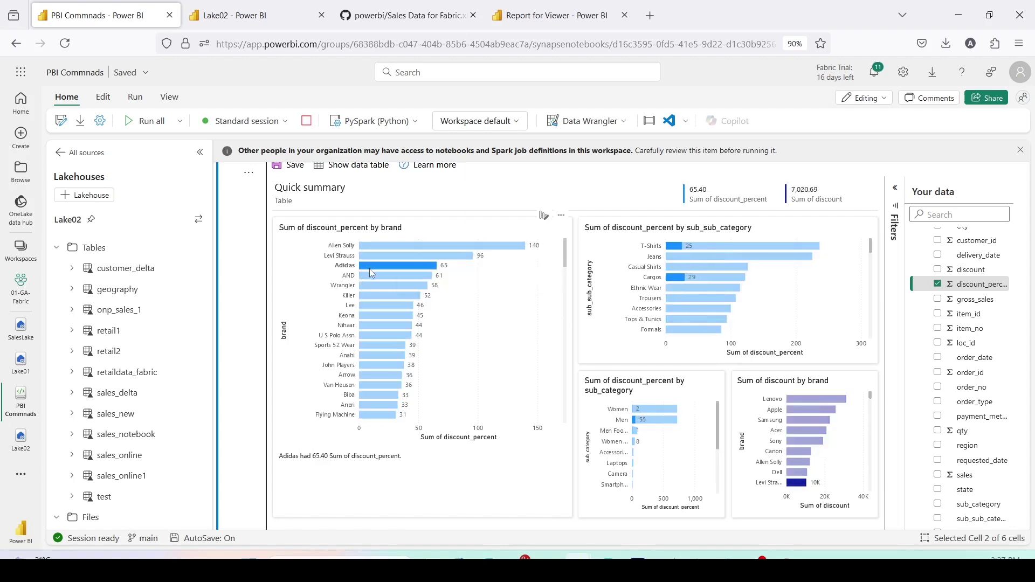
{"action": "scroll", "coordinate": [965, 302], "scroll_direction": "up", "scroll_amount": 2}
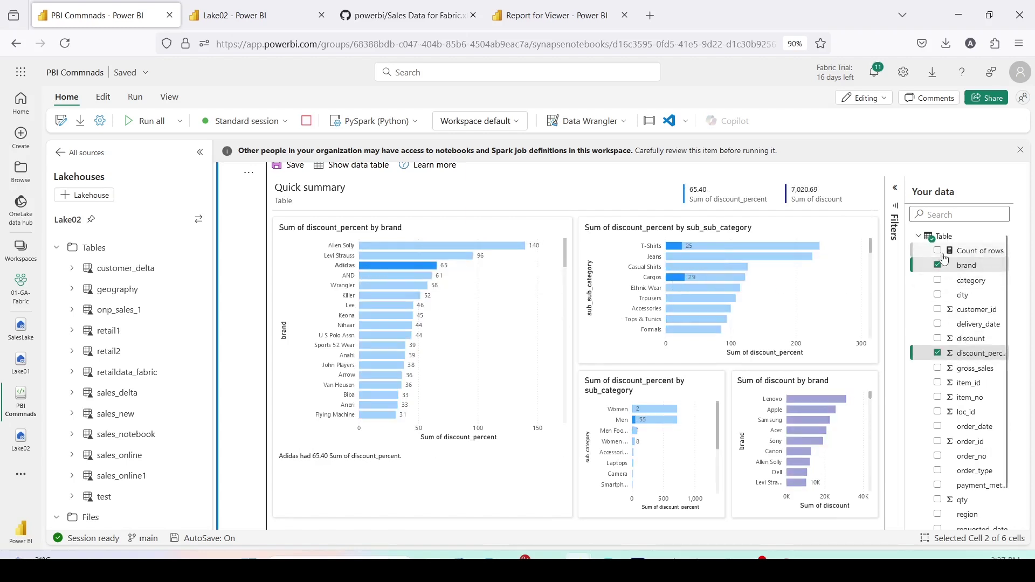
{"action": "scroll", "coordinate": [968, 304], "scroll_direction": "down", "scroll_amount": 1}
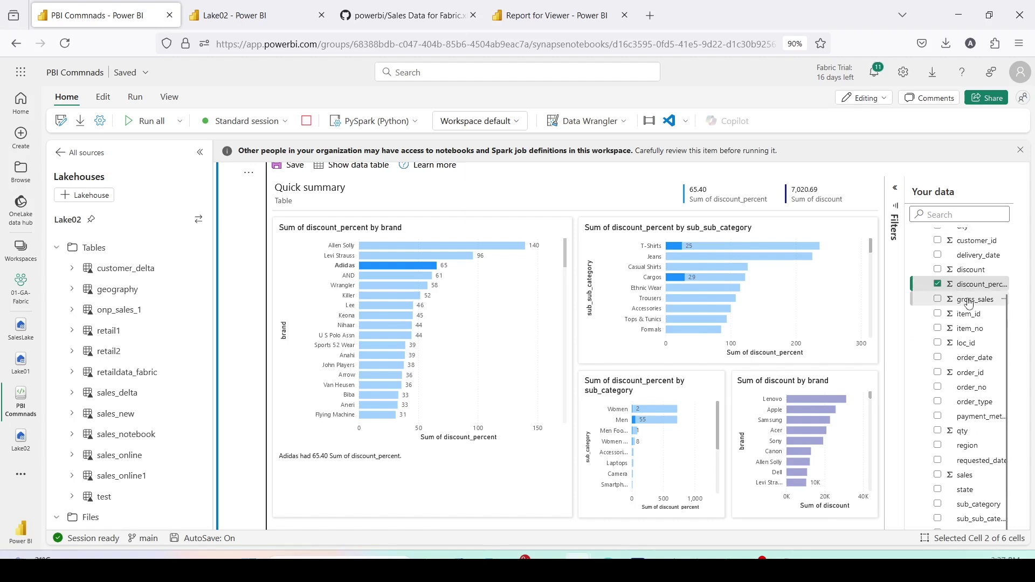
Step: Add gross_sales and remove discount_percent from the Quick summary's data fields
{"action": "left_click", "coordinate": [939, 301]}
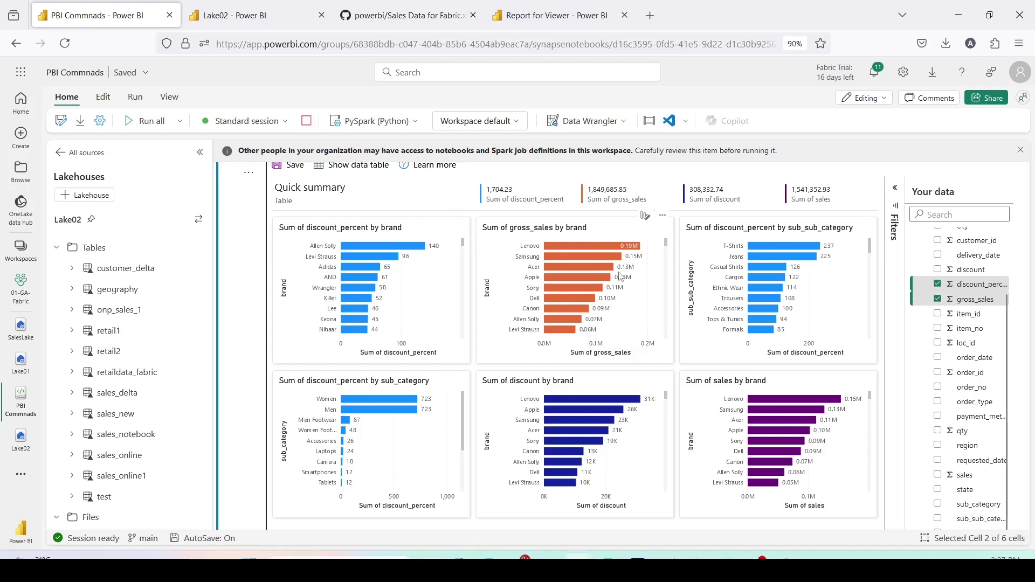
{"action": "scroll", "coordinate": [671, 301], "scroll_direction": "down", "scroll_amount": 2}
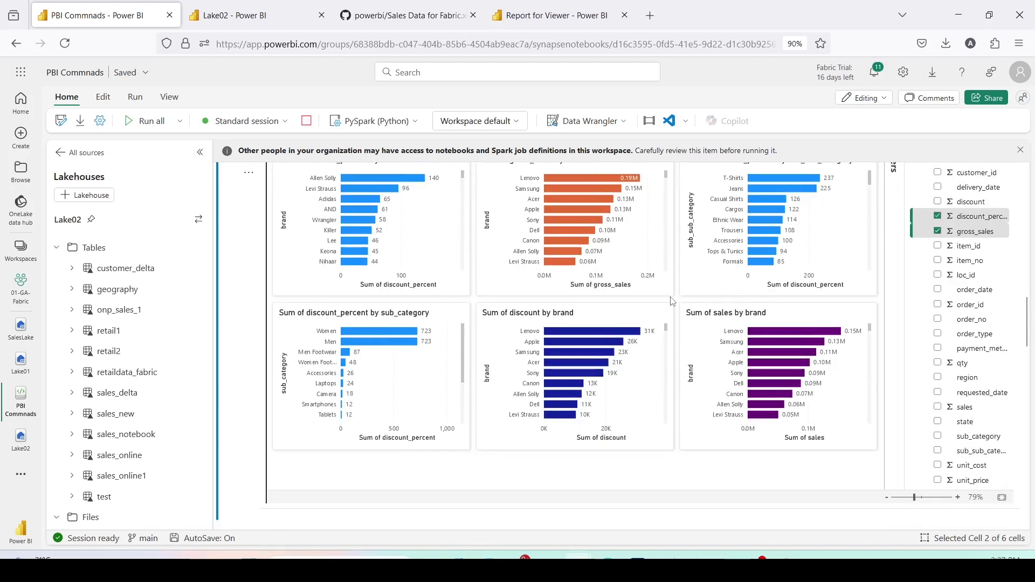
{"action": "left_click", "coordinate": [938, 216]}
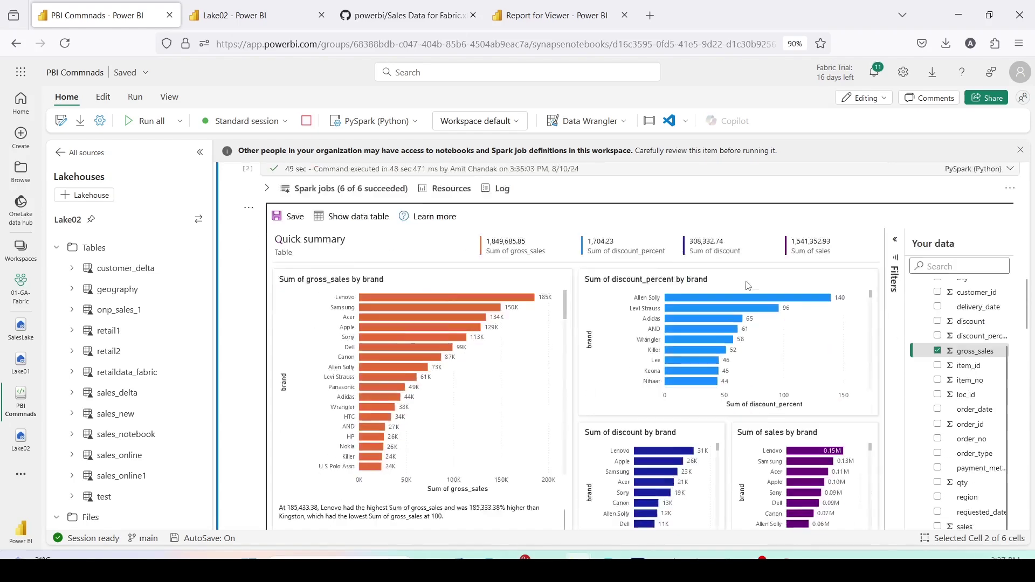
{"action": "scroll", "coordinate": [749, 284], "scroll_direction": "down", "scroll_amount": 3}
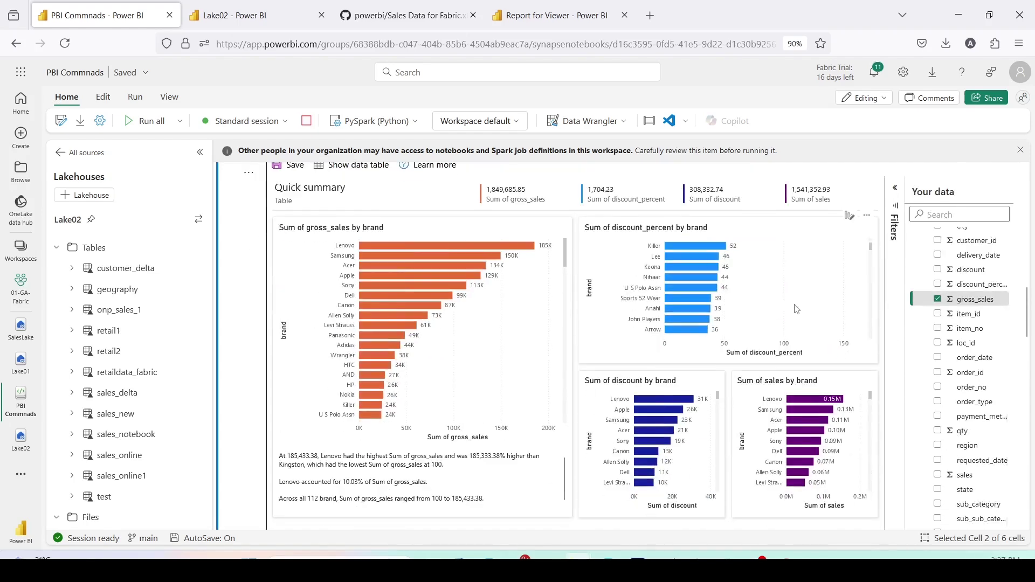
{"action": "scroll", "coordinate": [794, 308], "scroll_direction": "up", "scroll_amount": 3}
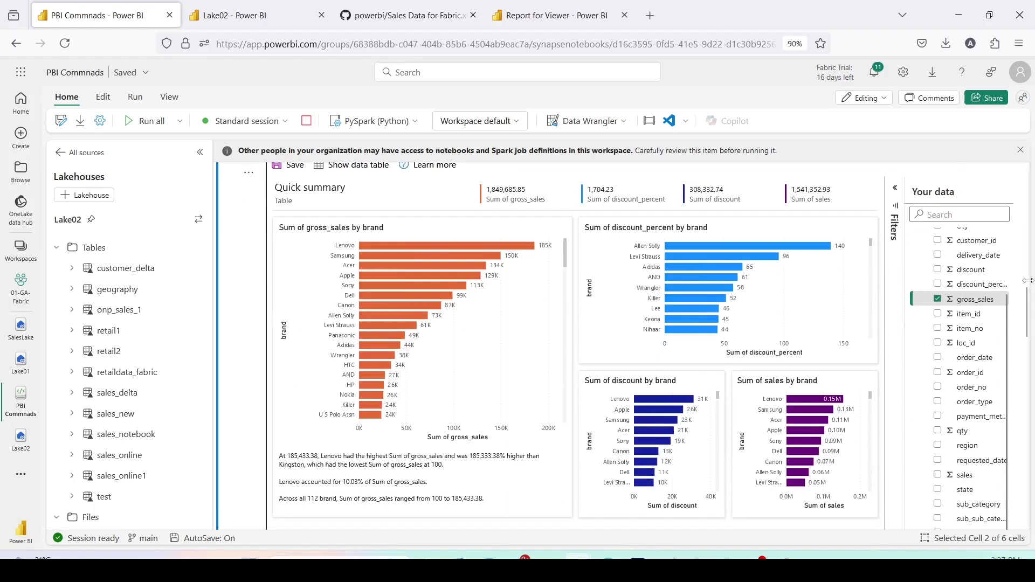
{"action": "left_click_drag", "start_coordinate": [1026, 301], "coordinate": [1026, 276]}
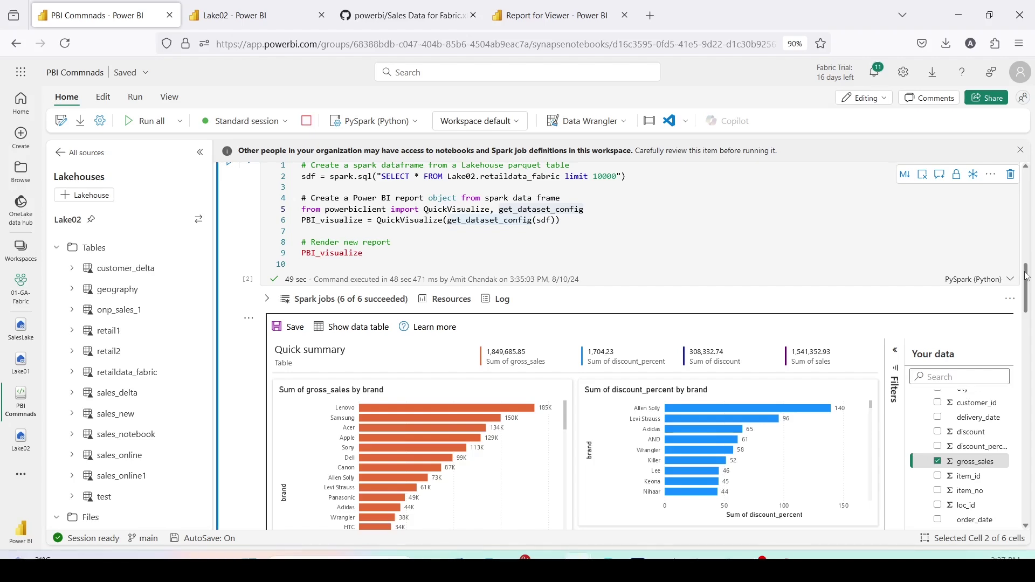
Step: Show the underlying data table and scroll across its order_id, brand, gross_sales and sales columns
{"action": "left_click_drag", "start_coordinate": [1025, 275], "coordinate": [1029, 290]}
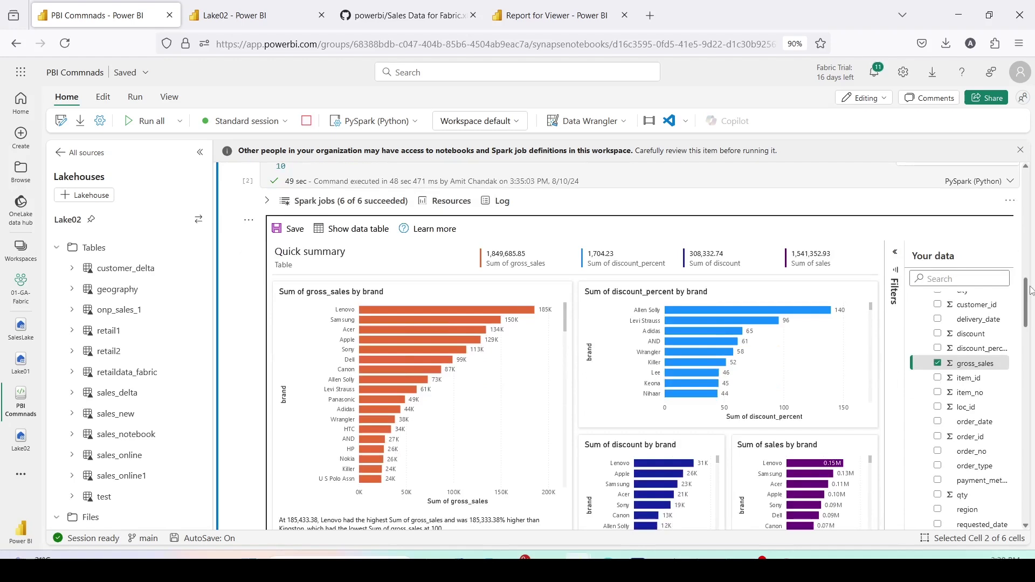
{"action": "left_click", "coordinate": [360, 226]}
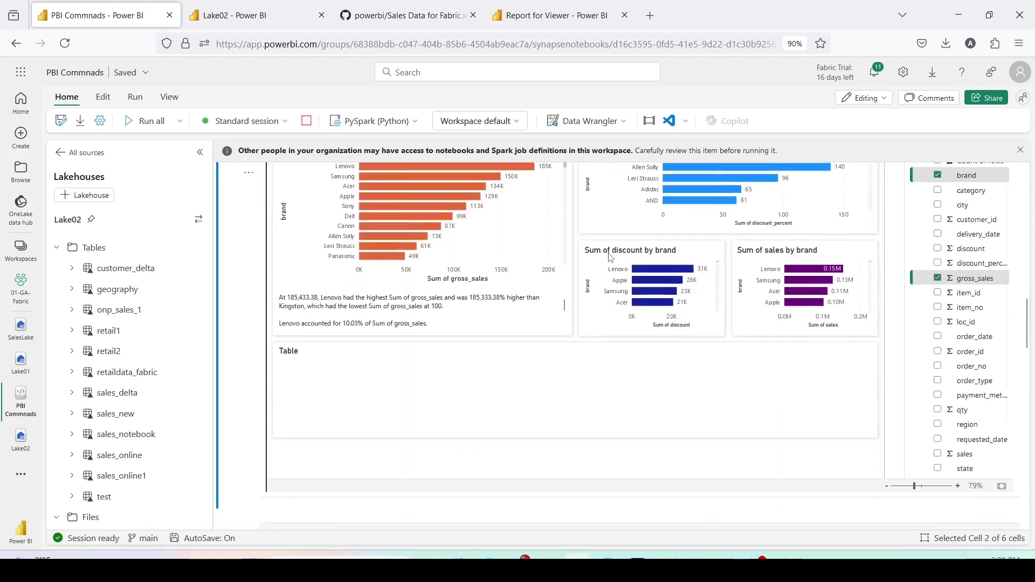
{"action": "left_click_drag", "start_coordinate": [477, 362], "coordinate": [364, 376]}
{"action": "scroll", "coordinate": [847, 275], "scroll_direction": "up", "scroll_amount": 1}
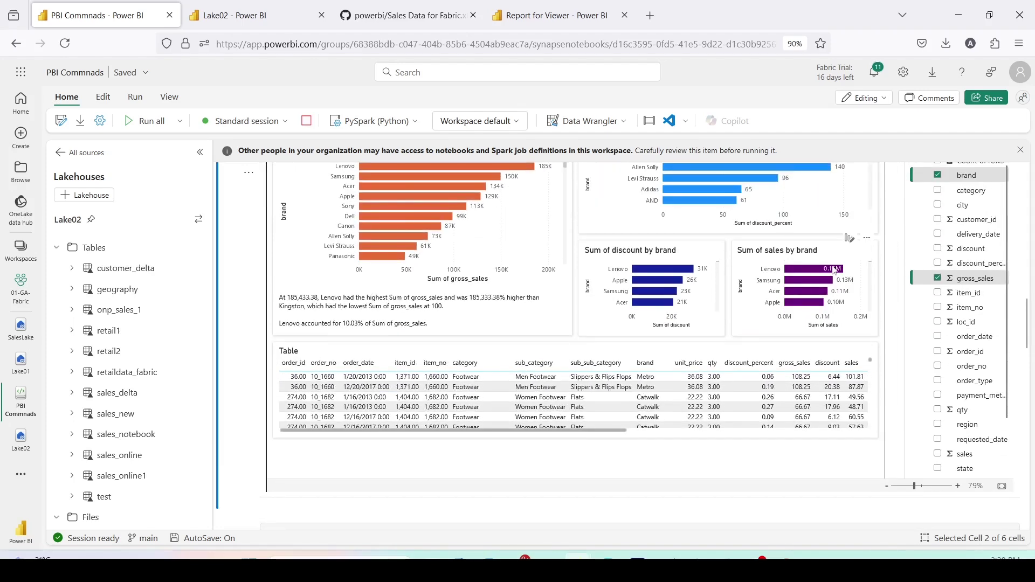
{"action": "scroll", "coordinate": [932, 243], "scroll_direction": "up", "scroll_amount": 1}
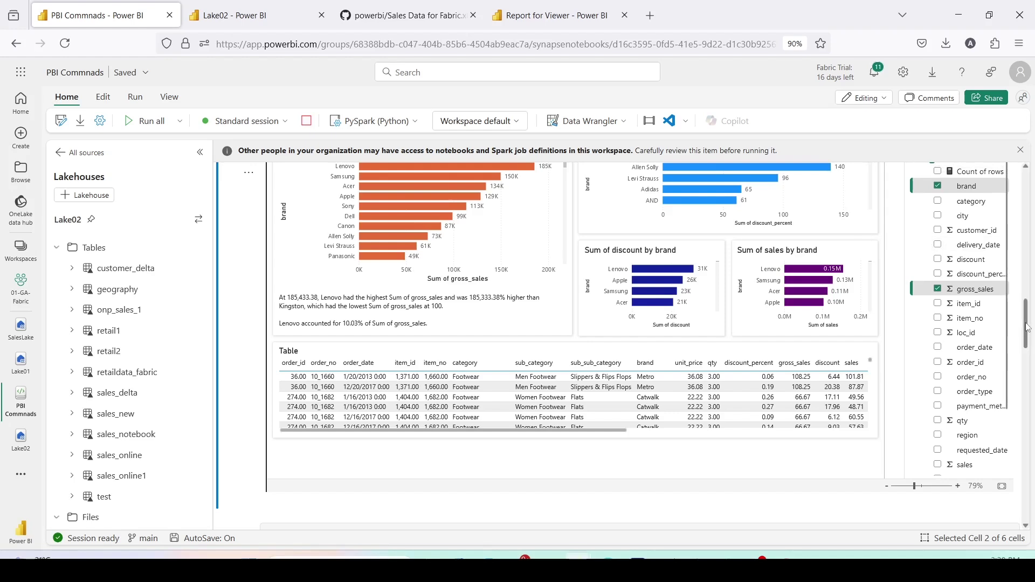
{"action": "scroll", "coordinate": [1027, 327], "scroll_direction": "up", "scroll_amount": 2}
Step: Save the Quick summary as report 'DataCheckPY' in the 01-GA-Fabric workspace
{"action": "left_click", "coordinate": [295, 203]}
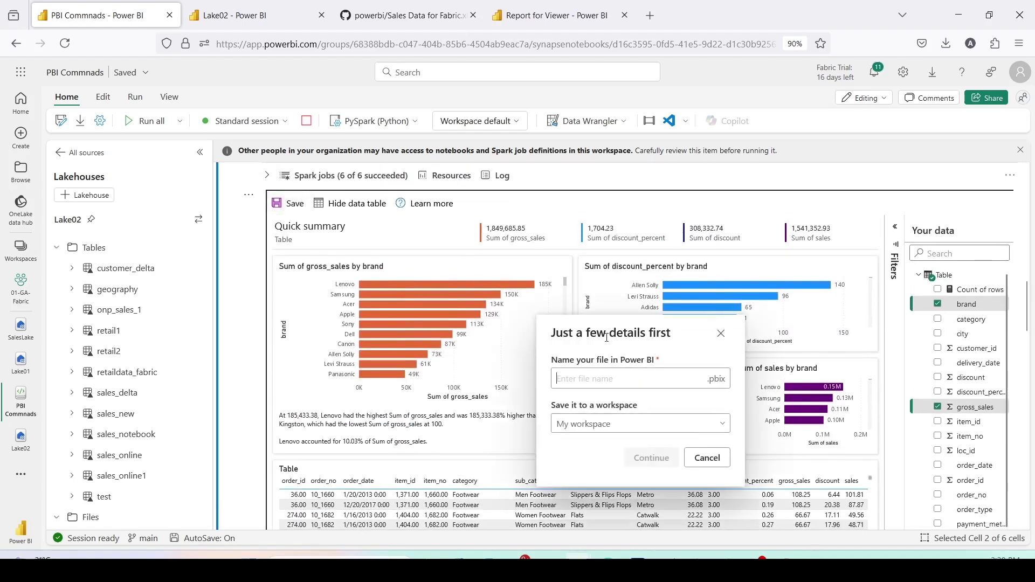
{"action": "left_click", "coordinate": [601, 375]}
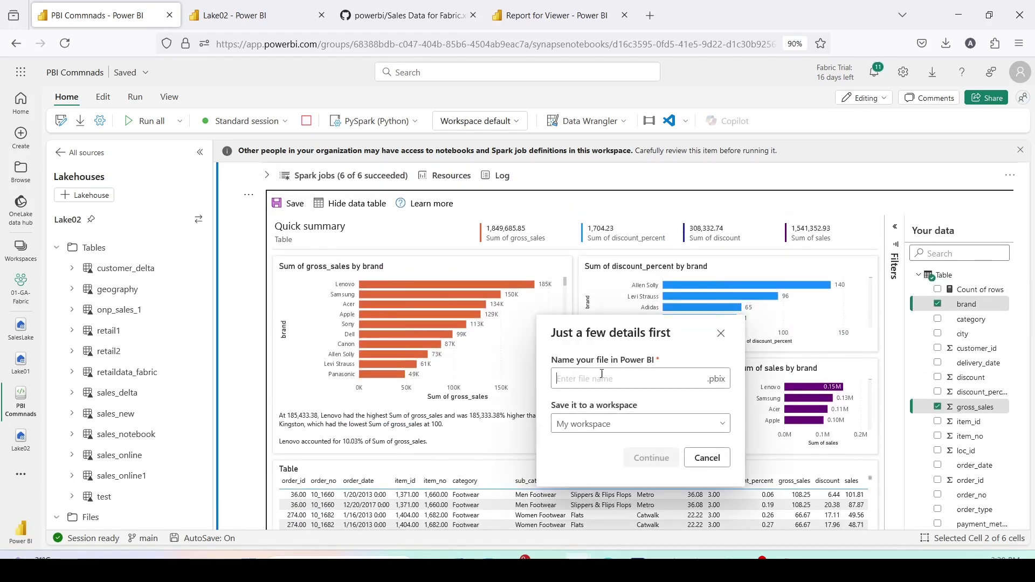
{"action": "left_click", "coordinate": [614, 423]}
{"action": "left_click", "coordinate": [613, 424]}
{"action": "type", "text": "DataCheckPY"}
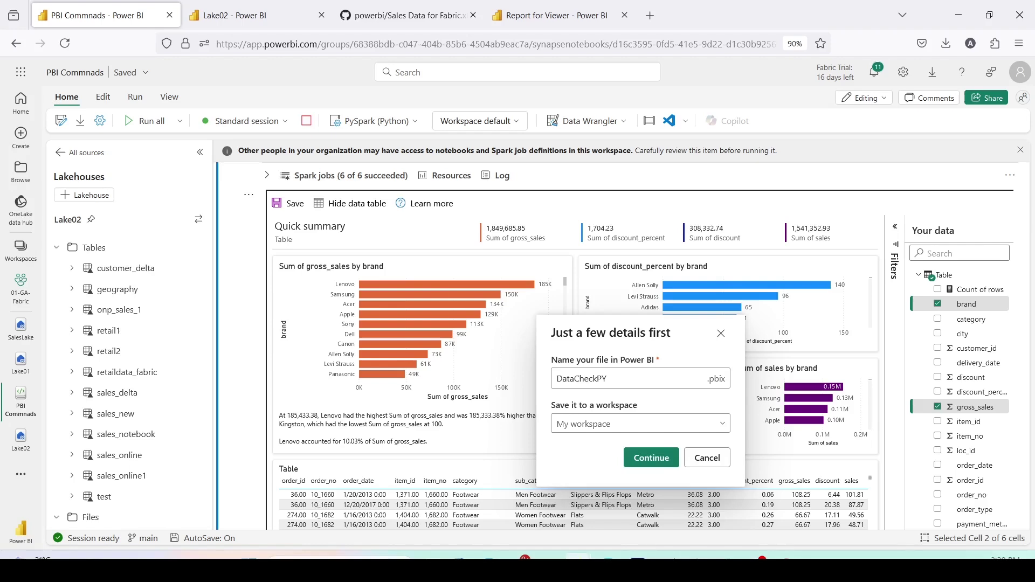
{"action": "left_click", "coordinate": [613, 423]}
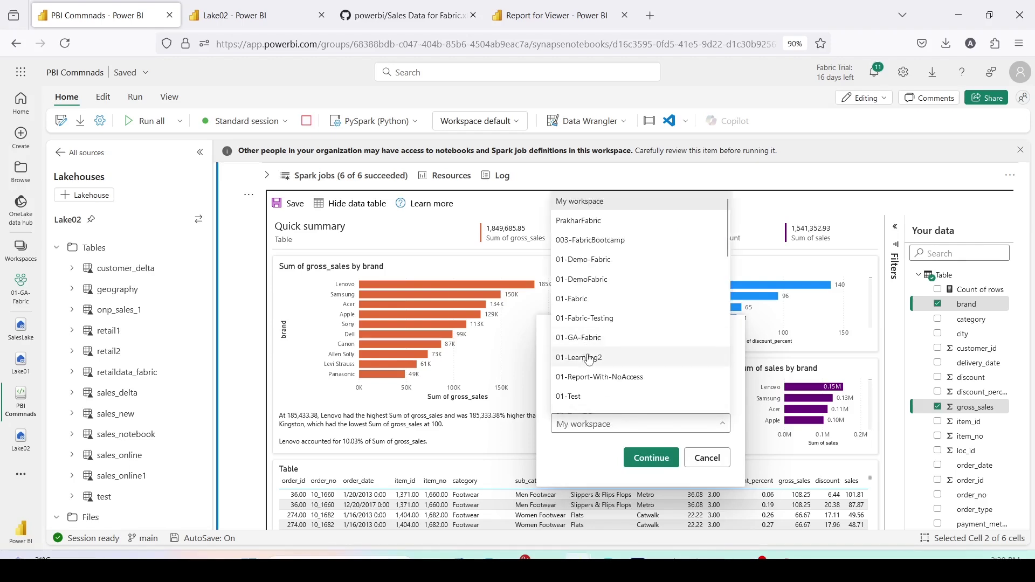
{"action": "left_click", "coordinate": [589, 337]}
{"action": "left_click", "coordinate": [631, 458]}
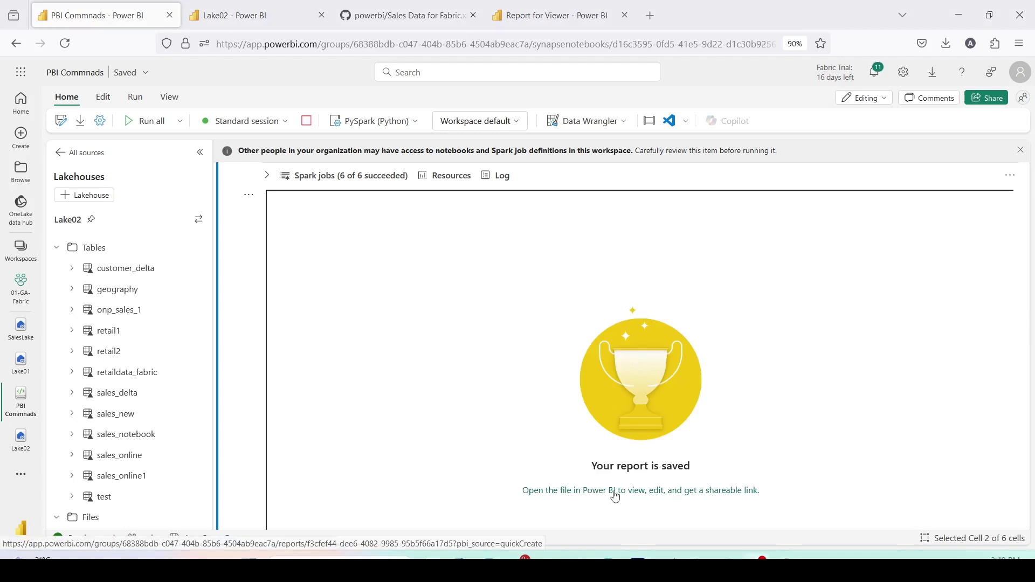
Step: Open the saved DataCheckPY report in edit mode
{"action": "left_click", "coordinate": [651, 492]}
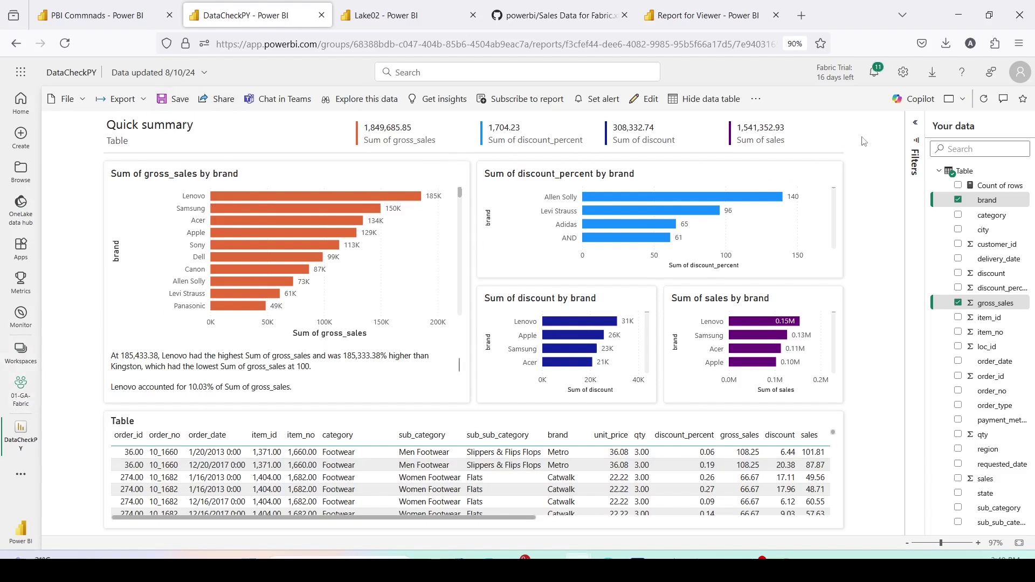
{"action": "left_click", "coordinate": [647, 99]}
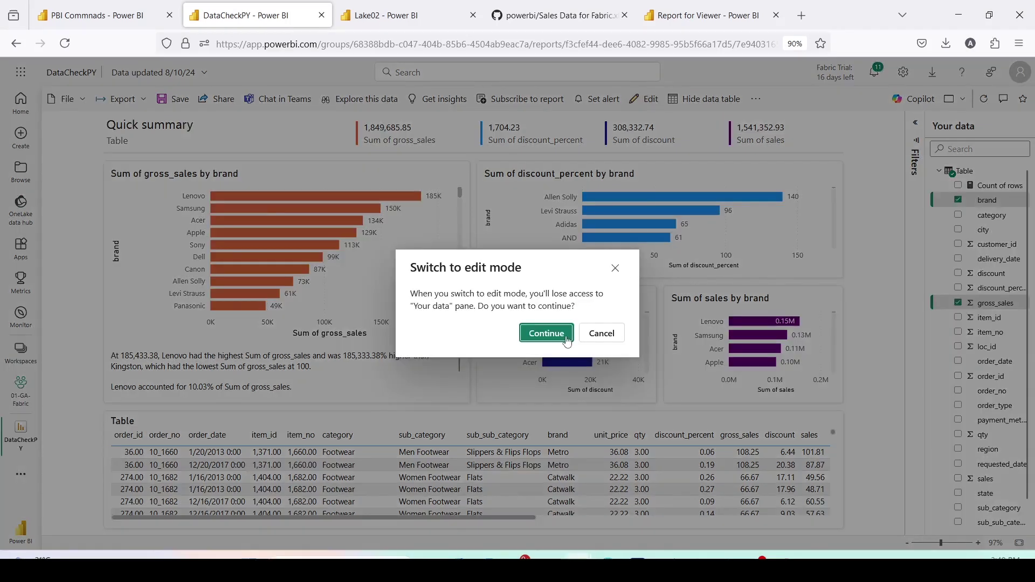
{"action": "left_click", "coordinate": [537, 333]}
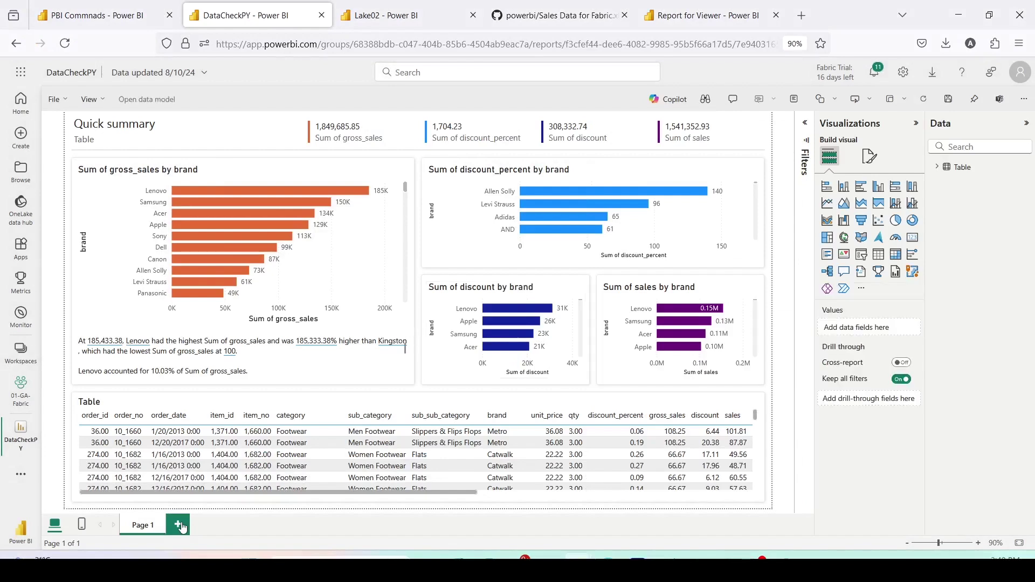
Step: Add Page 2 with a table of category and Sum of gross_sales
{"action": "left_click", "coordinate": [178, 524]}
{"action": "left_click", "coordinate": [938, 167]}
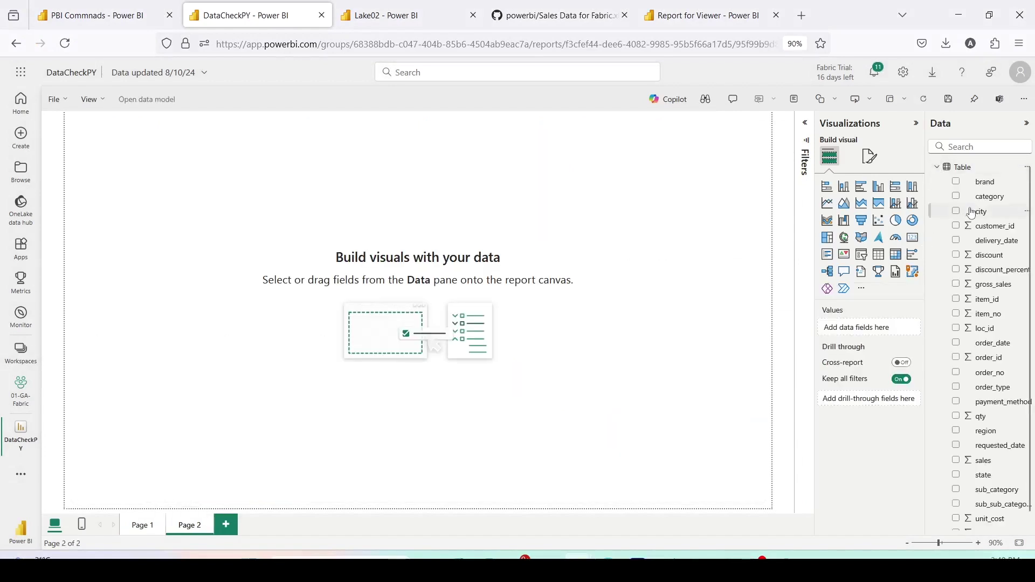
{"action": "left_click_drag", "start_coordinate": [985, 204], "coordinate": [148, 213]}
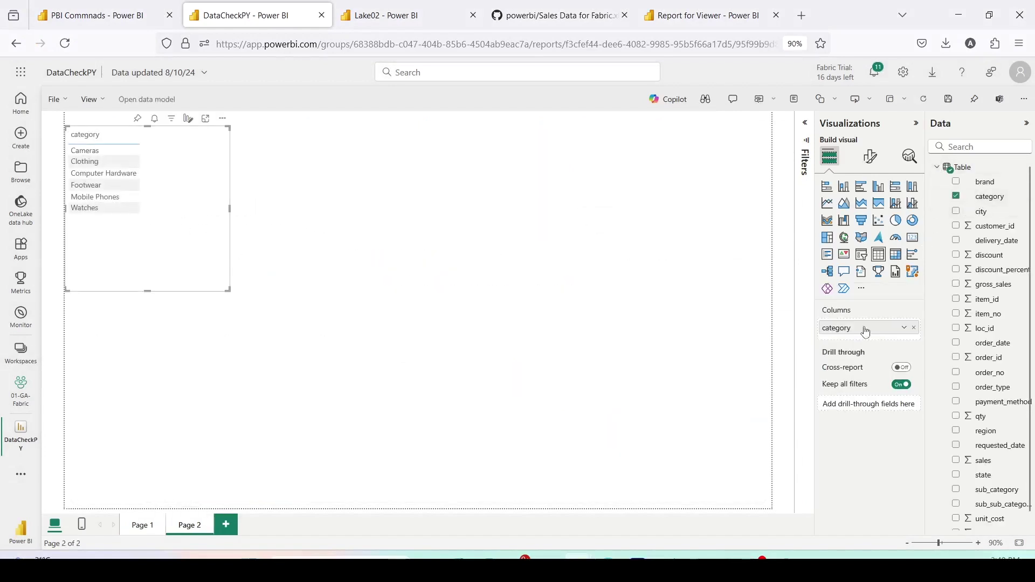
{"action": "scroll", "coordinate": [975, 314], "scroll_direction": "down", "scroll_amount": 1}
{"action": "left_click_drag", "start_coordinate": [994, 276], "coordinate": [130, 249]}
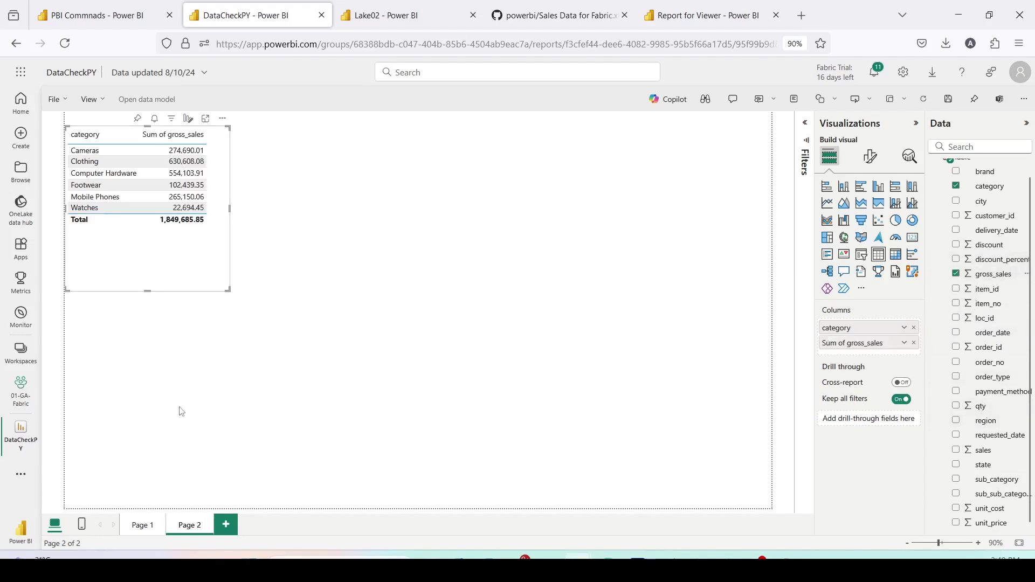
Step: Return to Page 1, save the report, and go to the 01-GA-Fabric workspace
{"action": "left_click", "coordinate": [142, 525]}
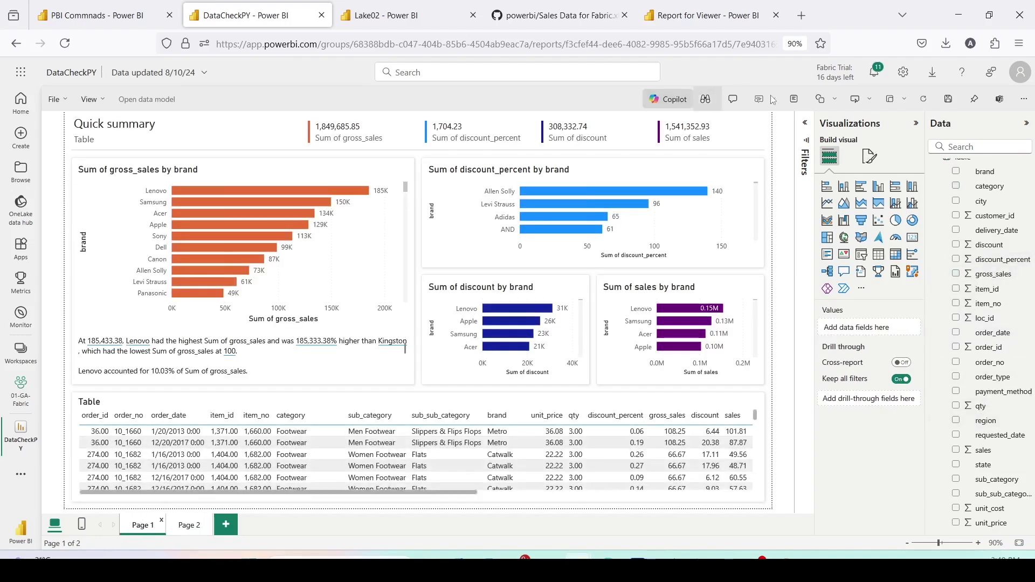
{"action": "left_click", "coordinate": [949, 100]}
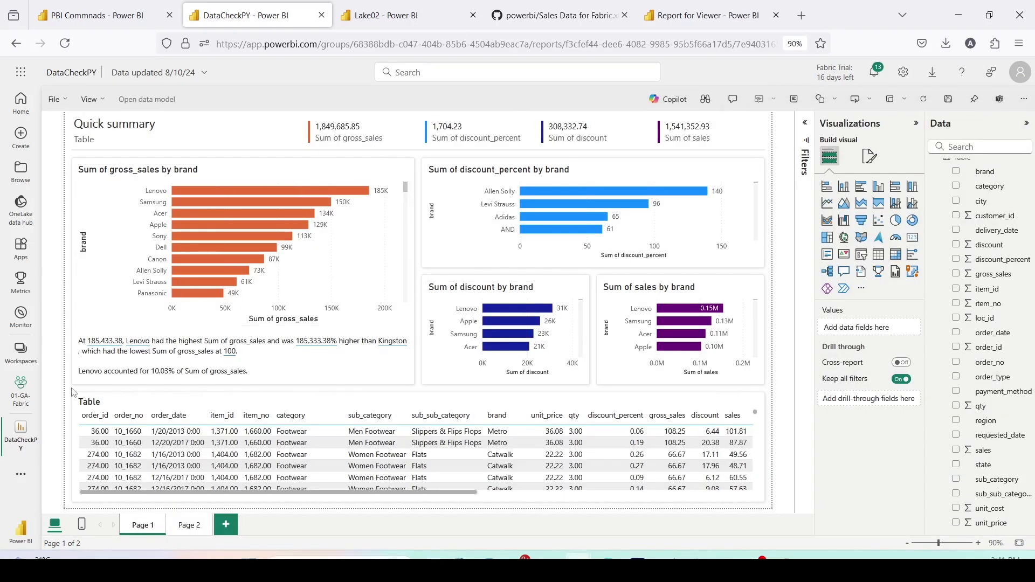
{"action": "left_click", "coordinate": [21, 399]}
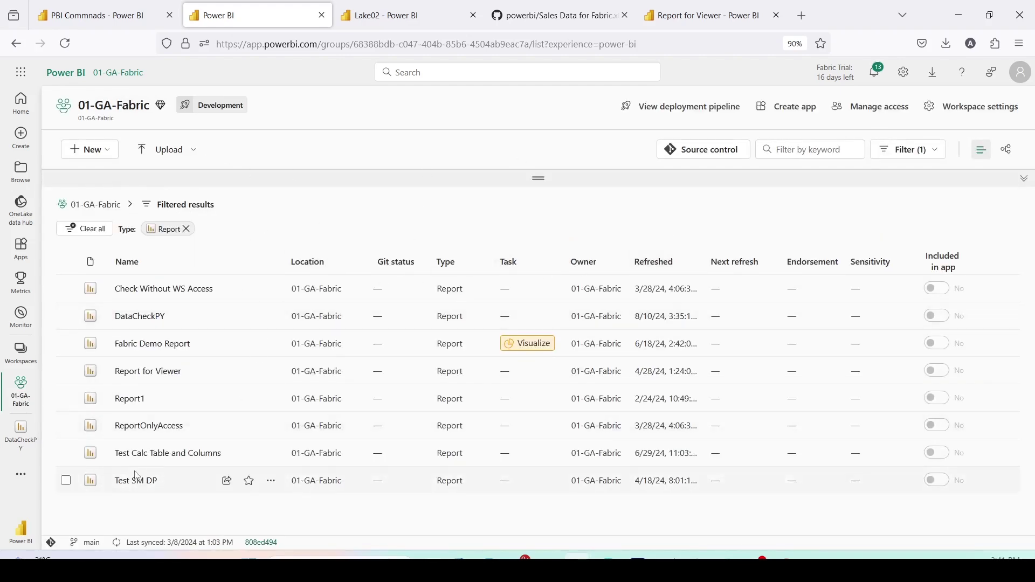
Step: Add Semantic model to the workspace Type filter, then return to the PBI Commnads notebook
{"action": "left_click", "coordinate": [907, 149]}
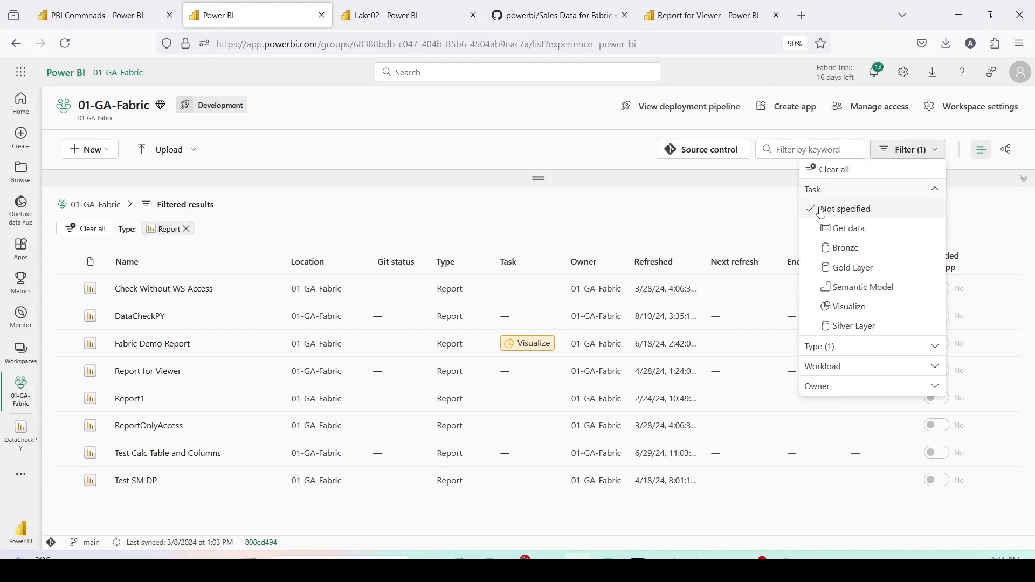
{"action": "left_click", "coordinate": [822, 346]}
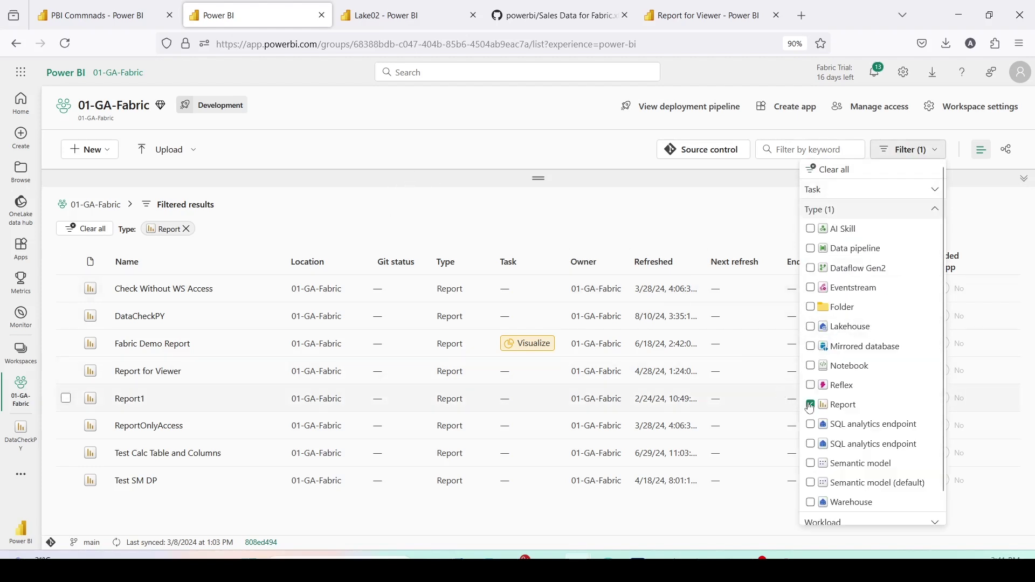
{"action": "left_click", "coordinate": [811, 465]}
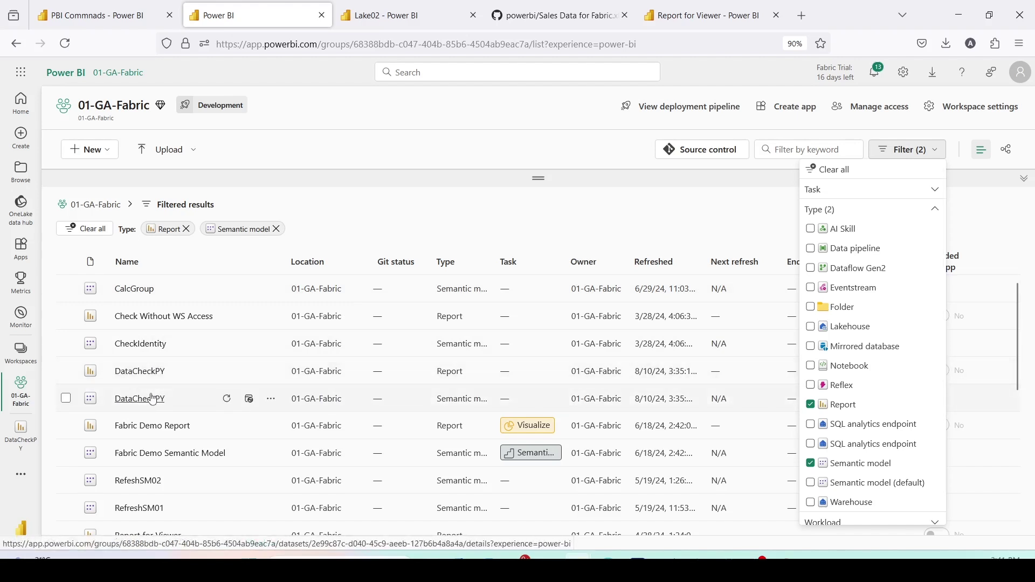
{"action": "left_click", "coordinate": [101, 22]}
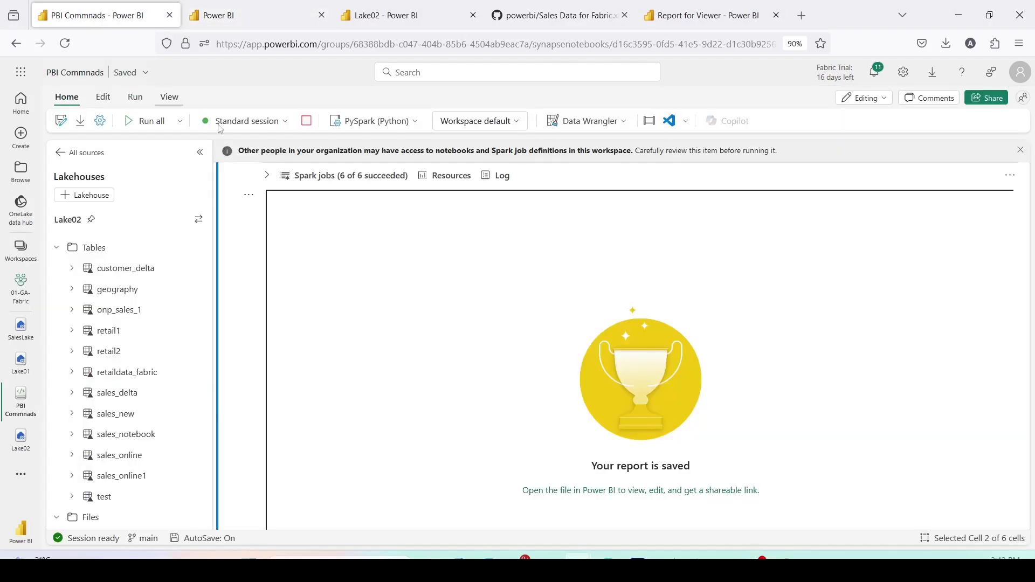
Step: Review the read_excel code that loads the Sales sheet of Sales Data for Fabric.xlsx into QuickVisualize
{"action": "scroll", "coordinate": [393, 226], "scroll_direction": "down", "scroll_amount": 5}
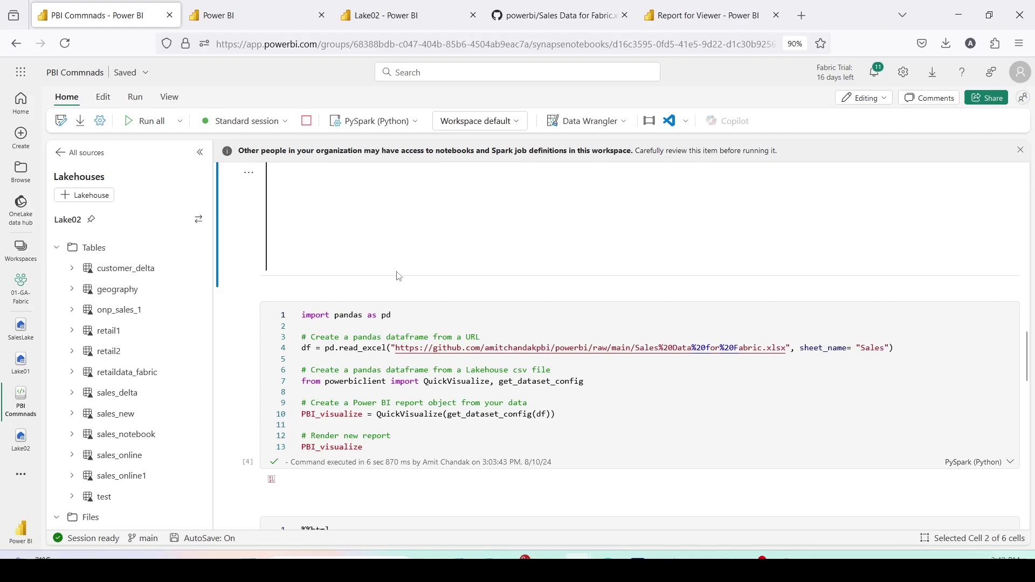
{"action": "mouse_move", "coordinate": [364, 292]}
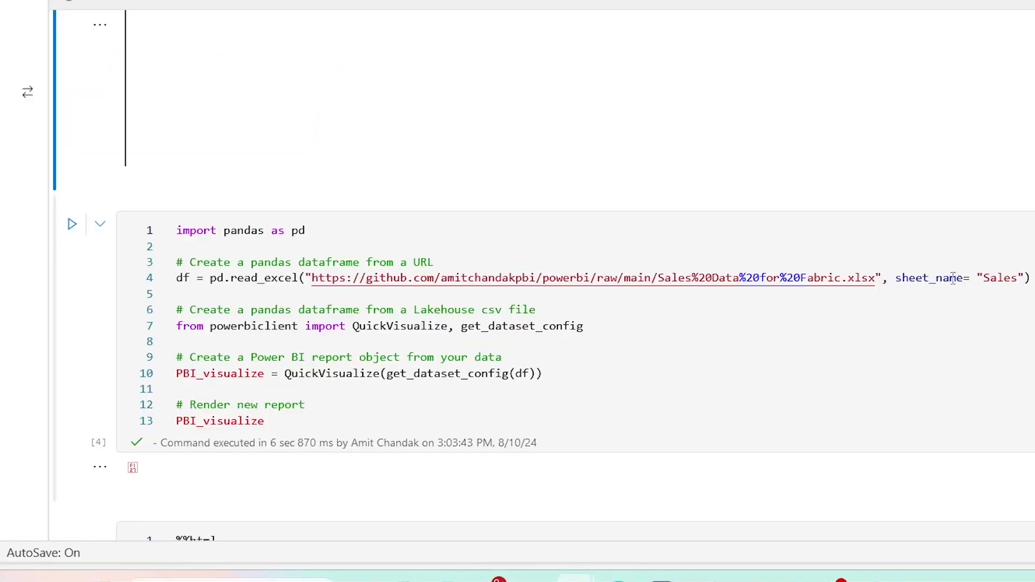
{"action": "double_click", "coordinate": [999, 277]}
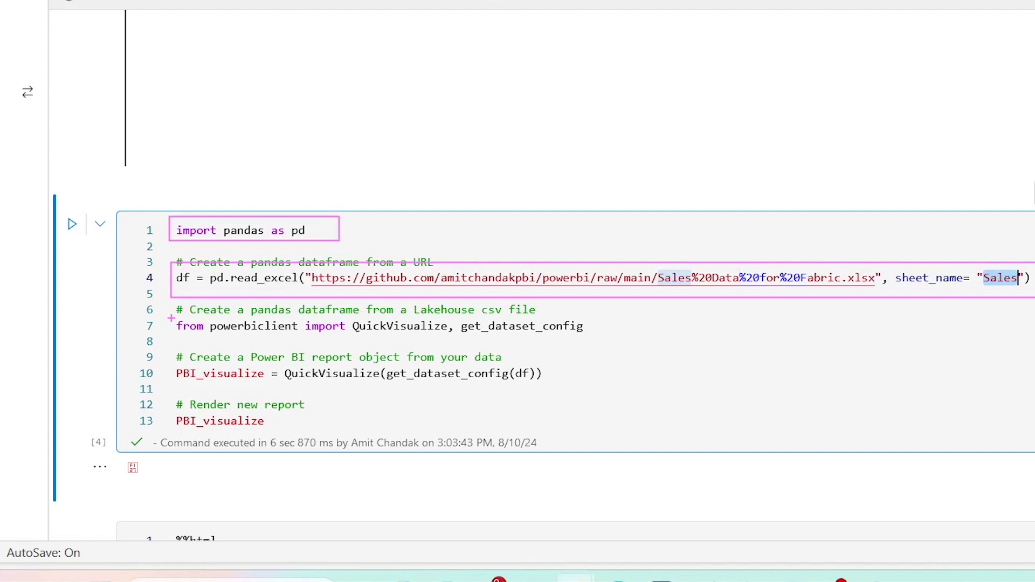
{"action": "mouse_move", "coordinate": [172, 318]}
{"action": "left_mouse_down"}
{"action": "mouse_move", "coordinate": [257, 333]}
{"action": "mouse_move", "coordinate": [596, 334]}
{"action": "left_mouse_up"}
{"action": "mouse_move", "coordinate": [165, 358]}
{"action": "left_mouse_down"}
{"action": "mouse_move", "coordinate": [307, 381]}
{"action": "mouse_move", "coordinate": [554, 389]}
{"action": "mouse_move", "coordinate": [532, 384]}
{"action": "left_mouse_up"}
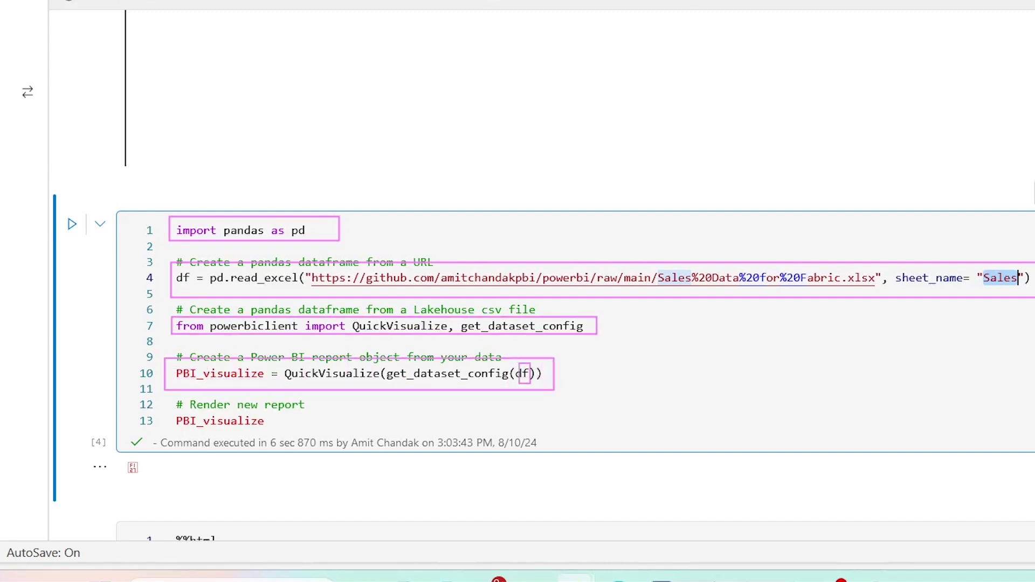
{"action": "left_click_drag", "start_coordinate": [166, 364], "coordinate": [265, 384]}
{"action": "left_click_drag", "start_coordinate": [171, 410], "coordinate": [275, 432]}
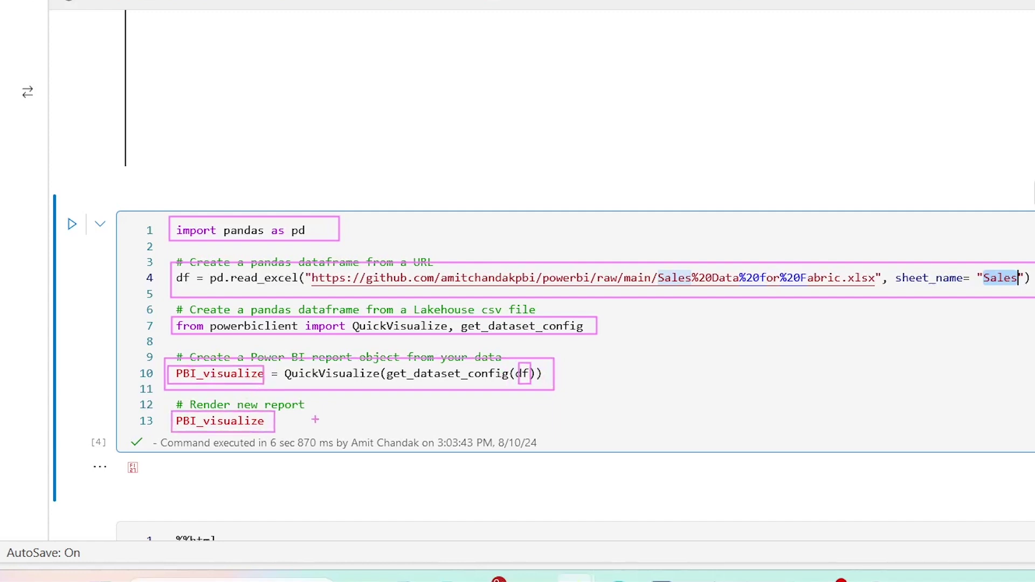
{"action": "key", "text": "Escape"}
Step: Run the Excel QuickVisualize cell and dismiss the session-expired message so the quick summary renders
{"action": "left_click", "coordinate": [229, 311]}
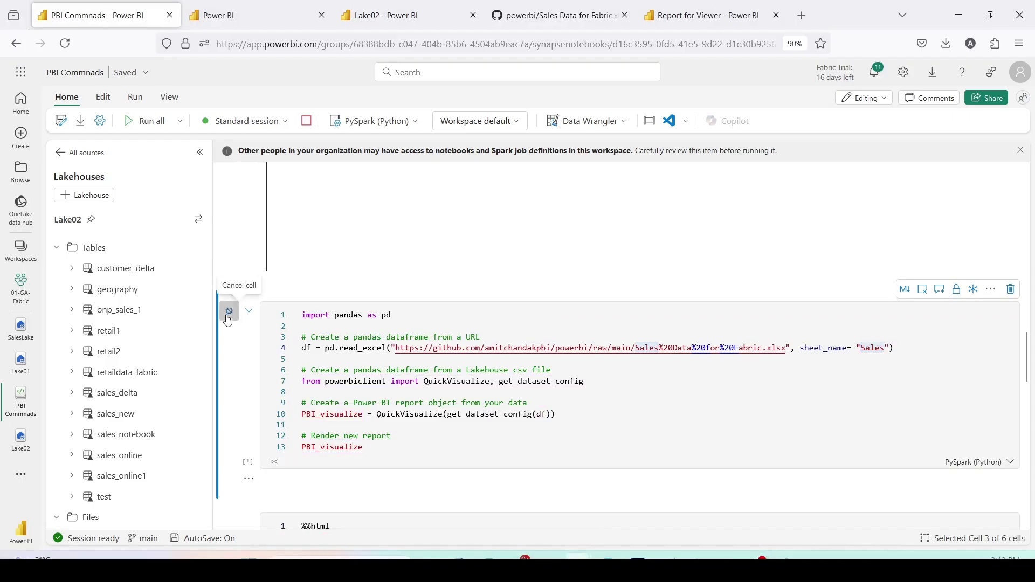
{"action": "scroll", "coordinate": [383, 292], "scroll_direction": "down", "scroll_amount": 3}
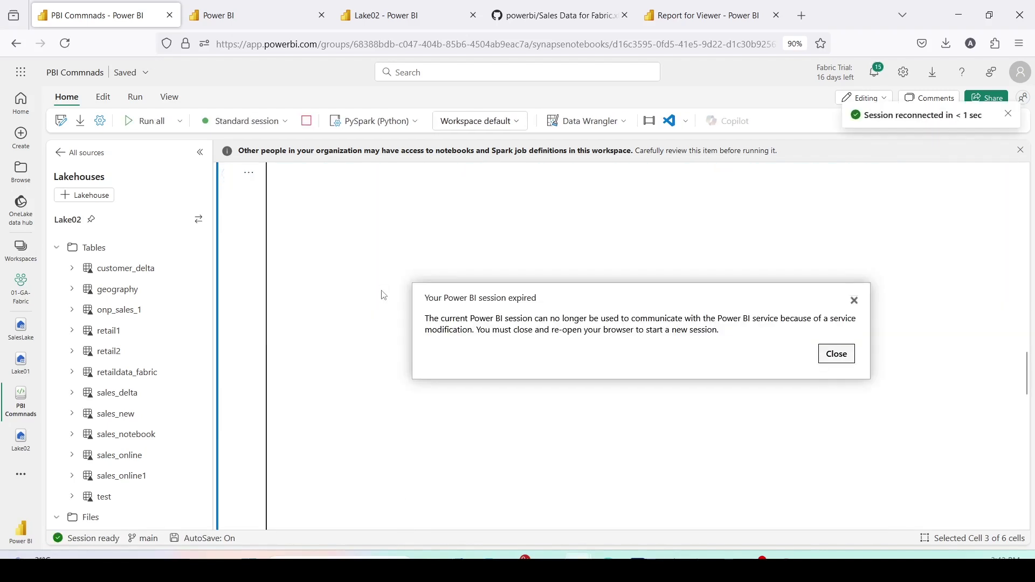
{"action": "left_click", "coordinate": [837, 377]}
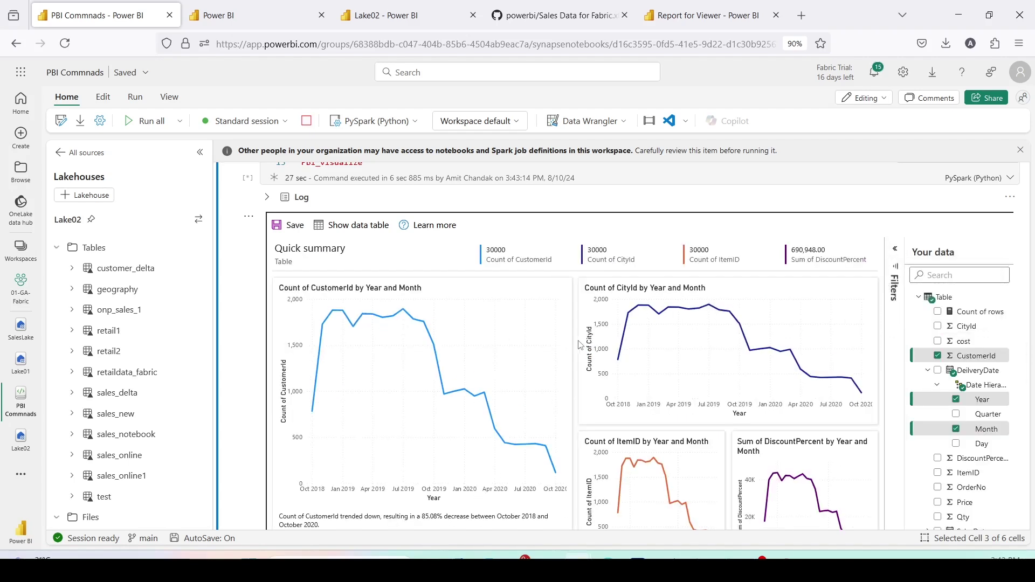
{"action": "scroll", "coordinate": [577, 345], "scroll_direction": "down", "scroll_amount": 1}
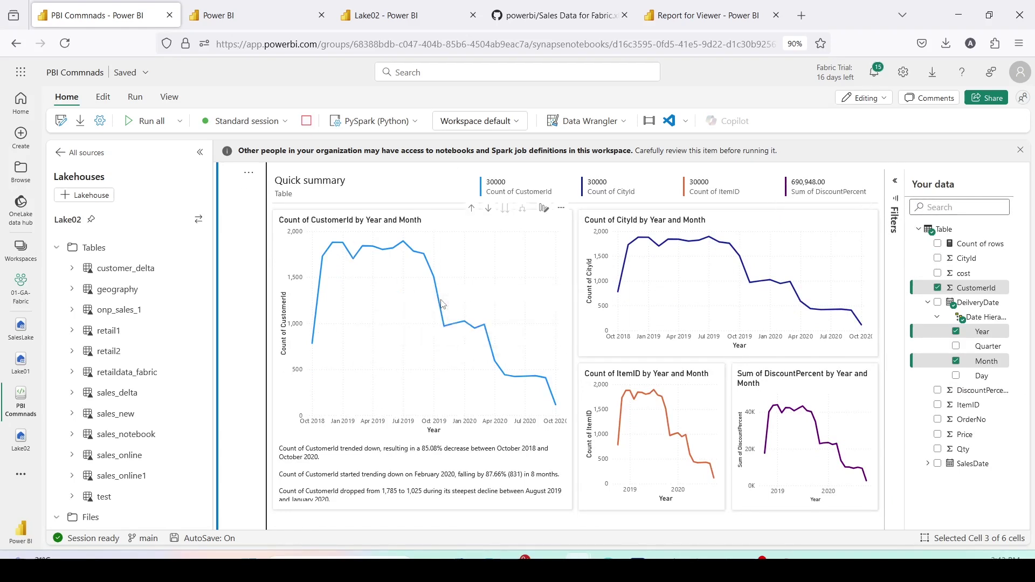
{"action": "scroll", "coordinate": [442, 304], "scroll_direction": "up", "scroll_amount": 1}
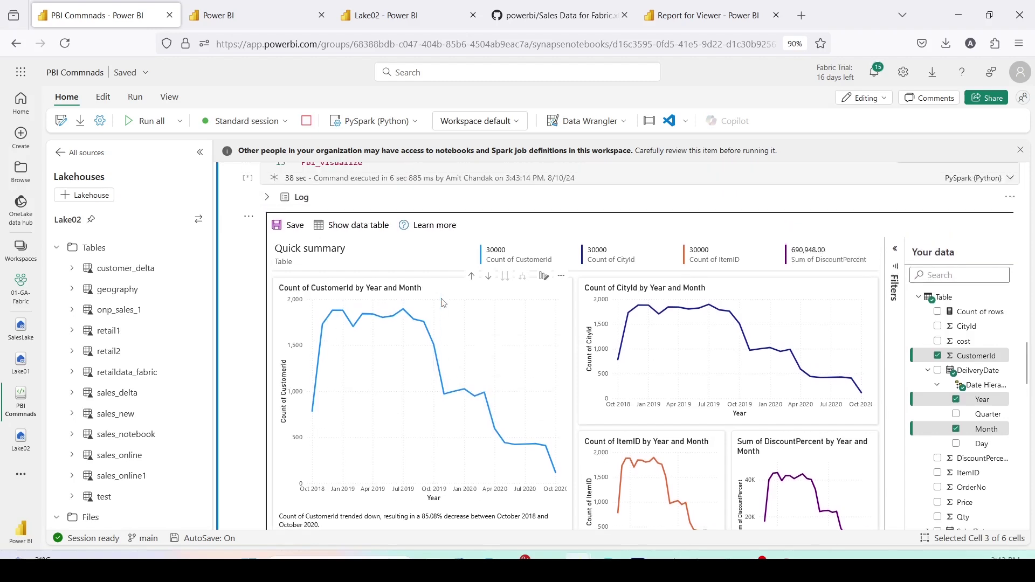